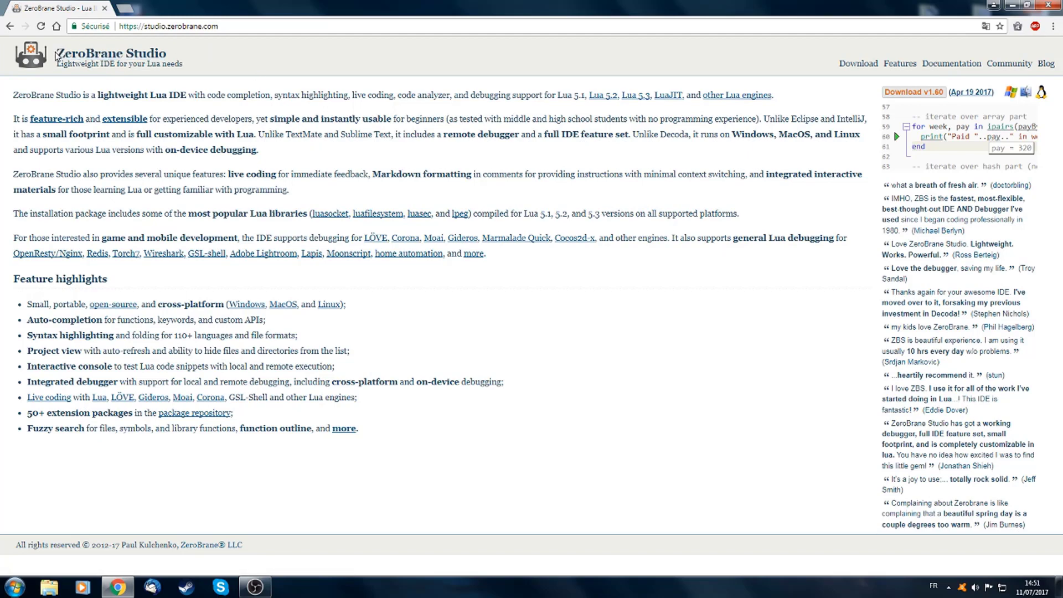
pyautogui.moveTo(54, 52); pyautogui.dragTo(180, 51)
pyautogui.click(180, 51)
pyautogui.moveTo(168, 54); pyautogui.dragTo(56, 54)
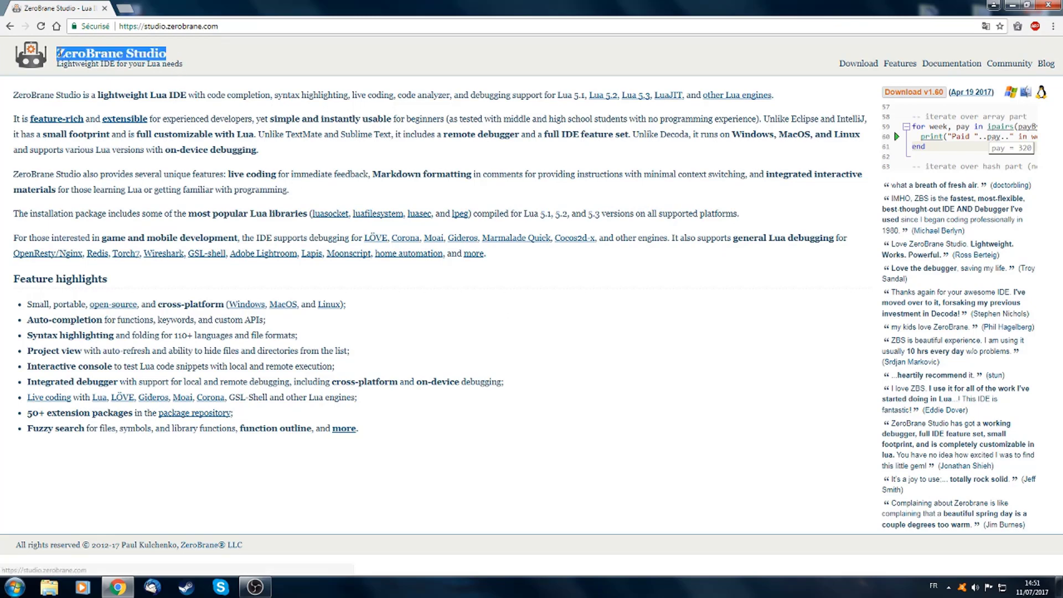
pyautogui.click(539, 268)
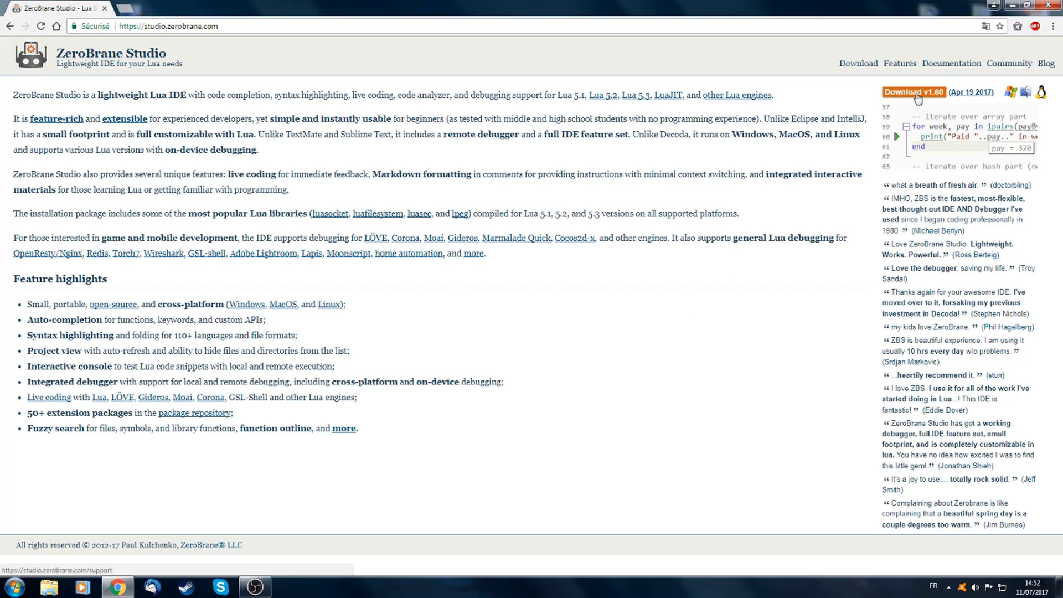
# Step: Open the ZeroBrane Studio v1.60 download page, skipping the payment options this time
pyautogui.click(917, 93)
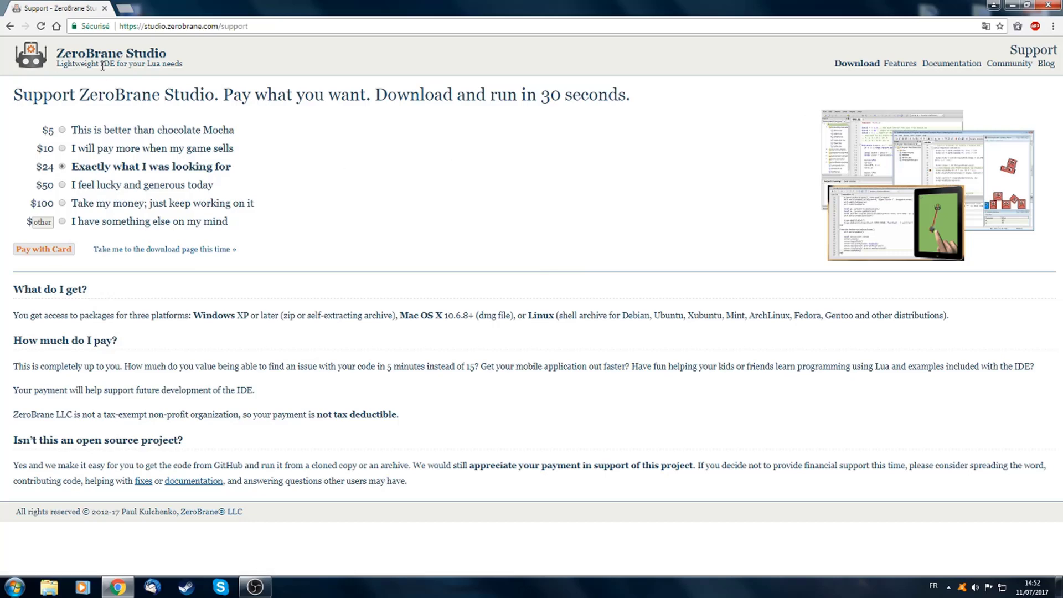
pyautogui.moveTo(18, 95); pyautogui.dragTo(627, 99)
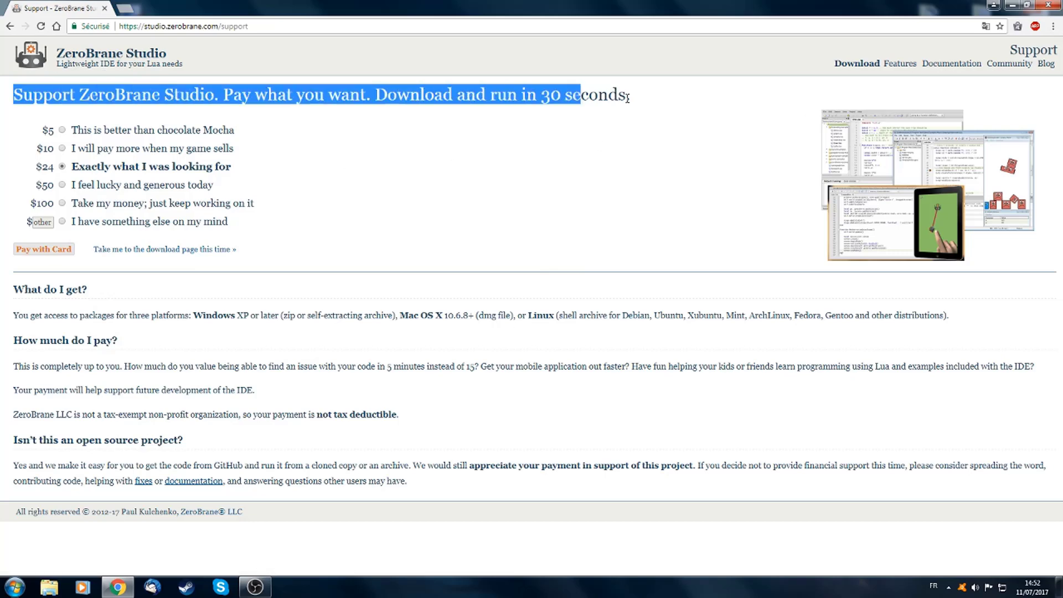
pyautogui.click(627, 99)
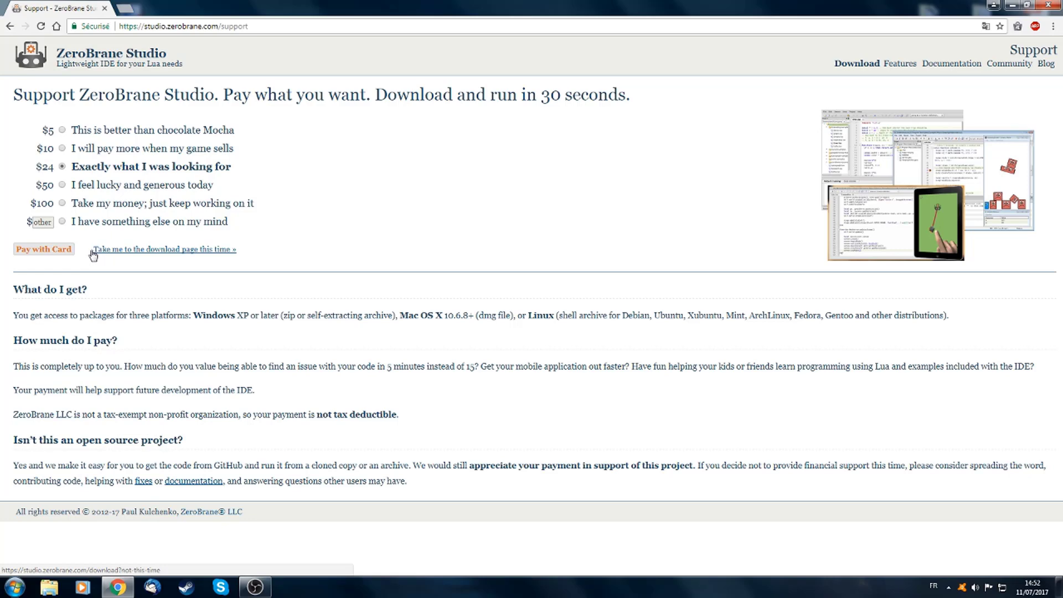
pyautogui.moveTo(94, 250); pyautogui.dragTo(126, 255)
pyautogui.click(161, 250)
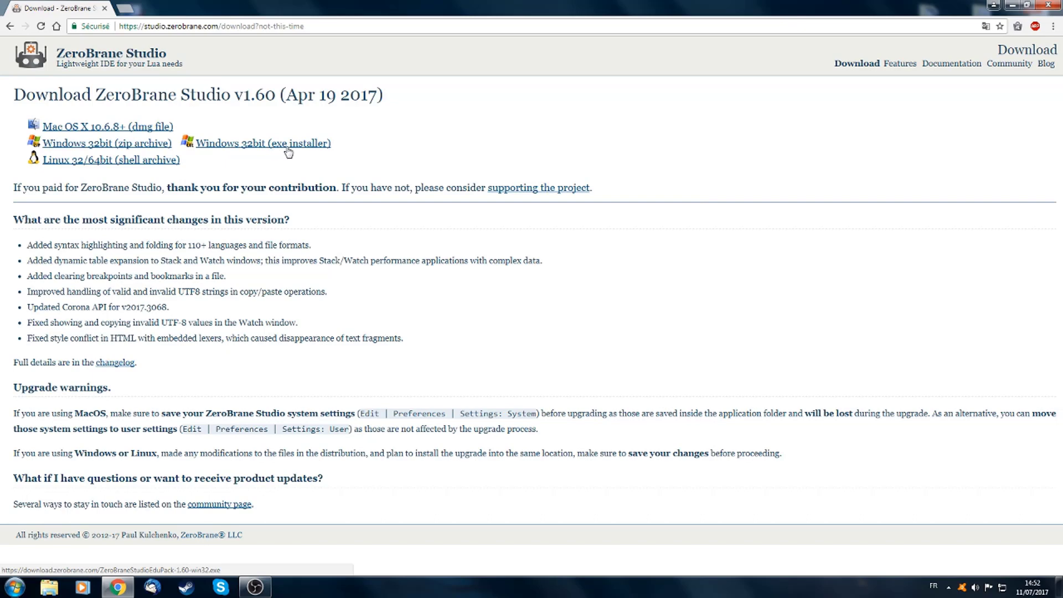
# Step: Run the ZeroBraneStudioEduPack-1.60-win32.exe installer from the Downloads folder and allow it to execute
pyautogui.click(15, 587)
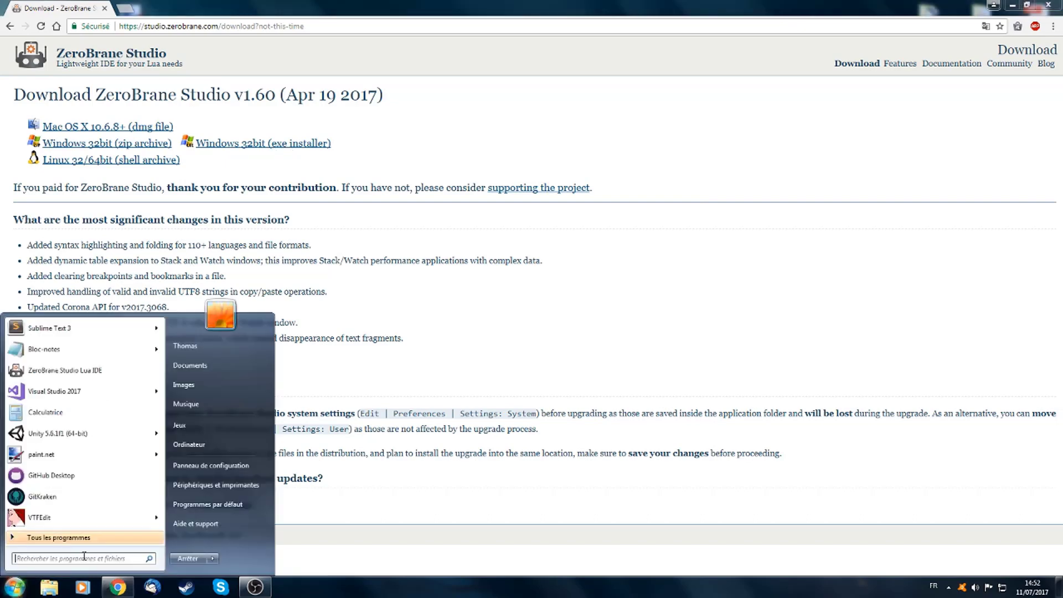
pyautogui.click(189, 444)
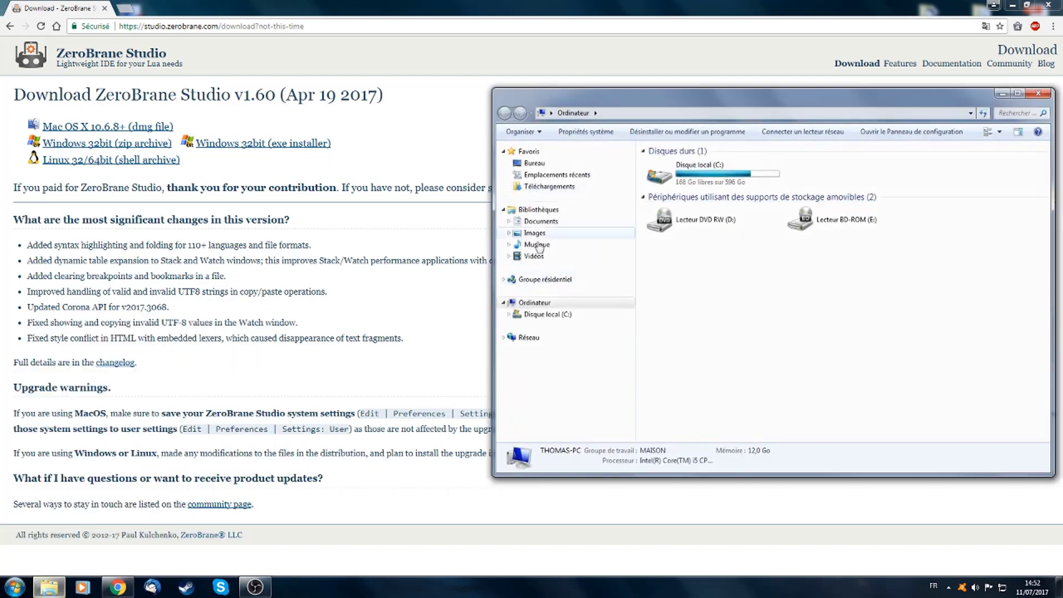
pyautogui.click(543, 187)
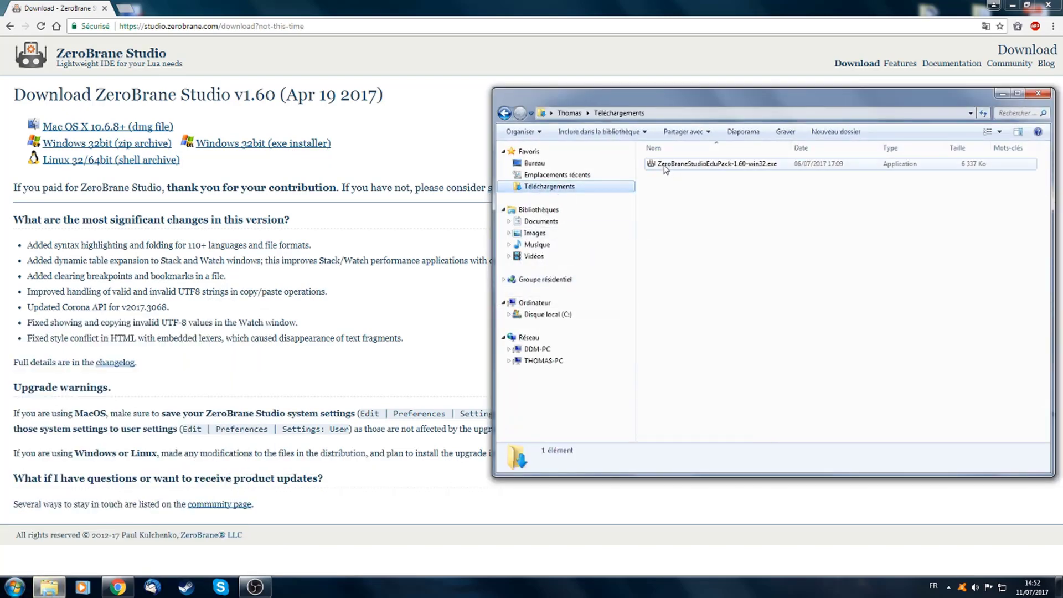
pyautogui.doubleClick(737, 165)
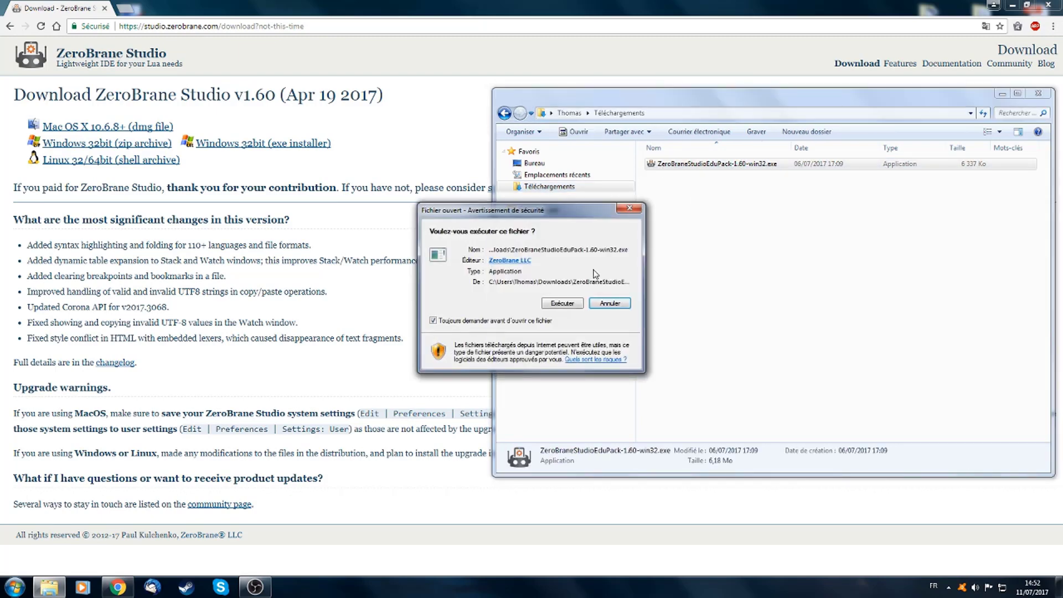
pyautogui.click(565, 304)
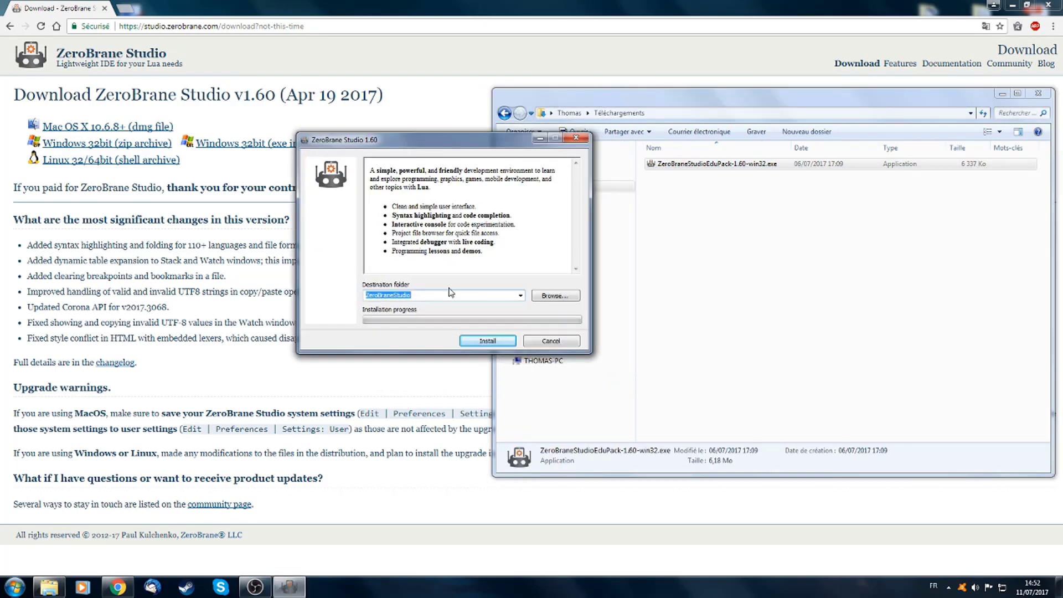
# Step: Try to choose an installation folder by browsing Program Files (x86) on the C: drive, and cancel the installer
pyautogui.click(558, 300)
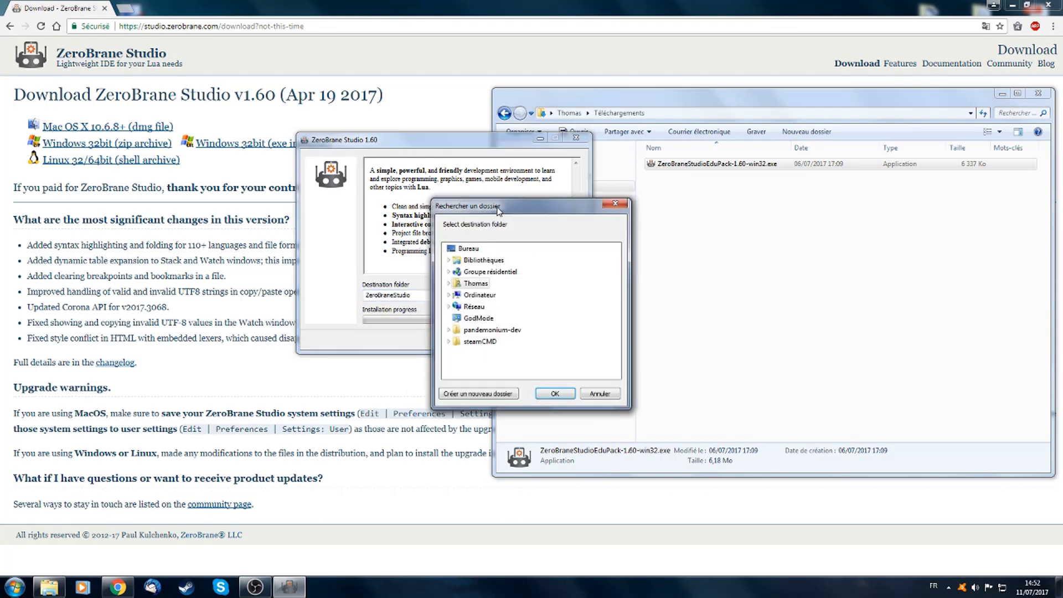
pyautogui.moveTo(497, 207); pyautogui.dragTo(661, 191)
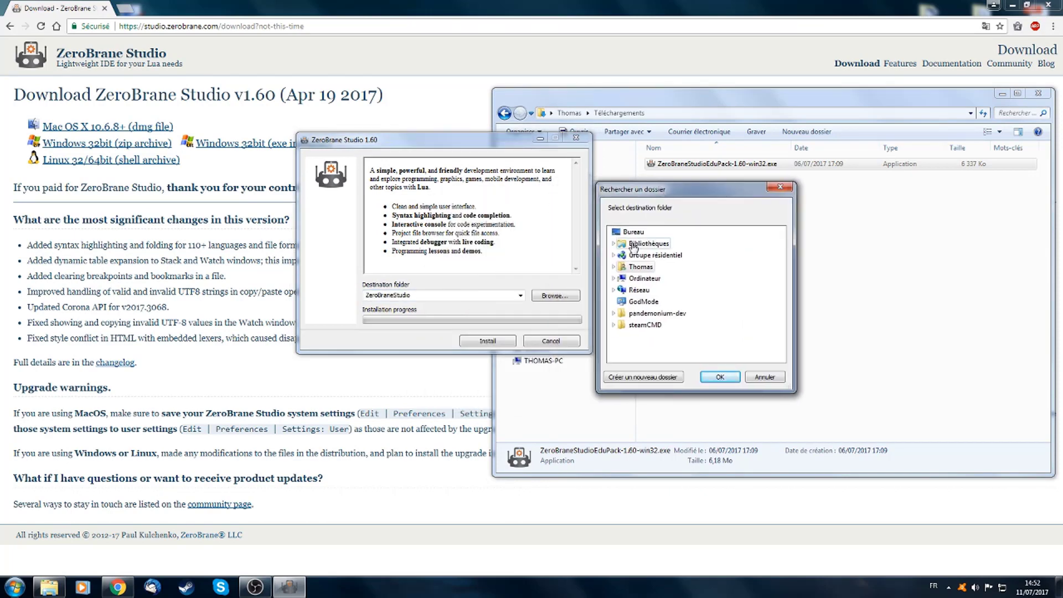
pyautogui.click(615, 279)
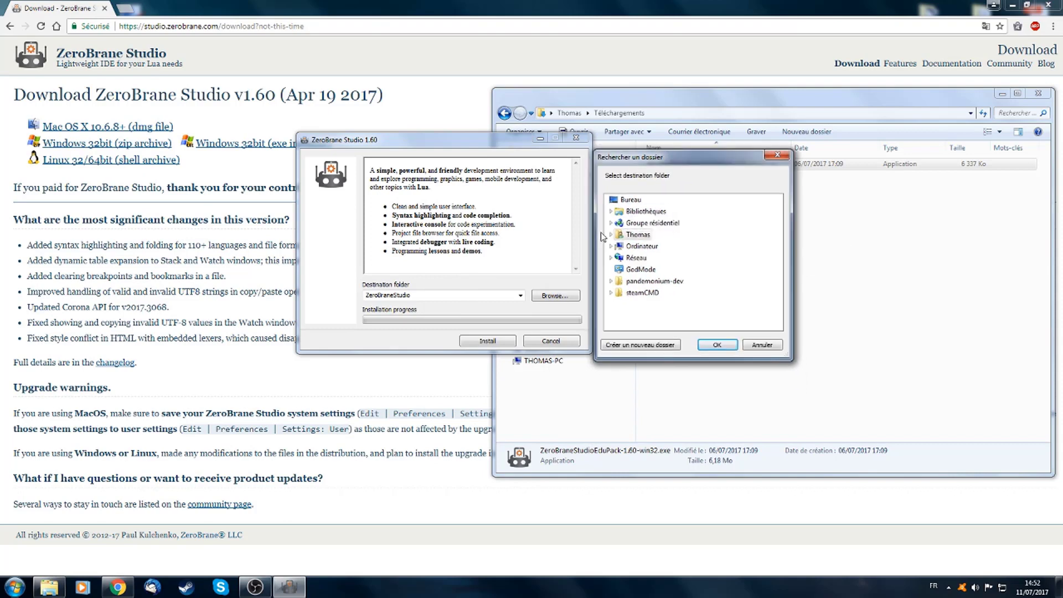
pyautogui.click(616, 258)
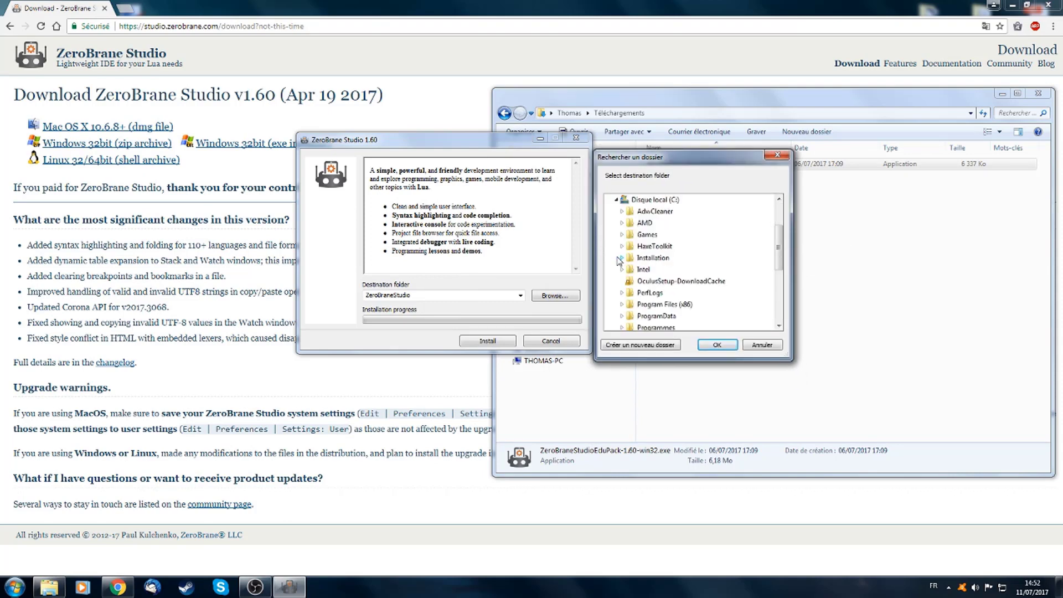
pyautogui.click(625, 308)
pyautogui.scroll(-1, 686, 277)
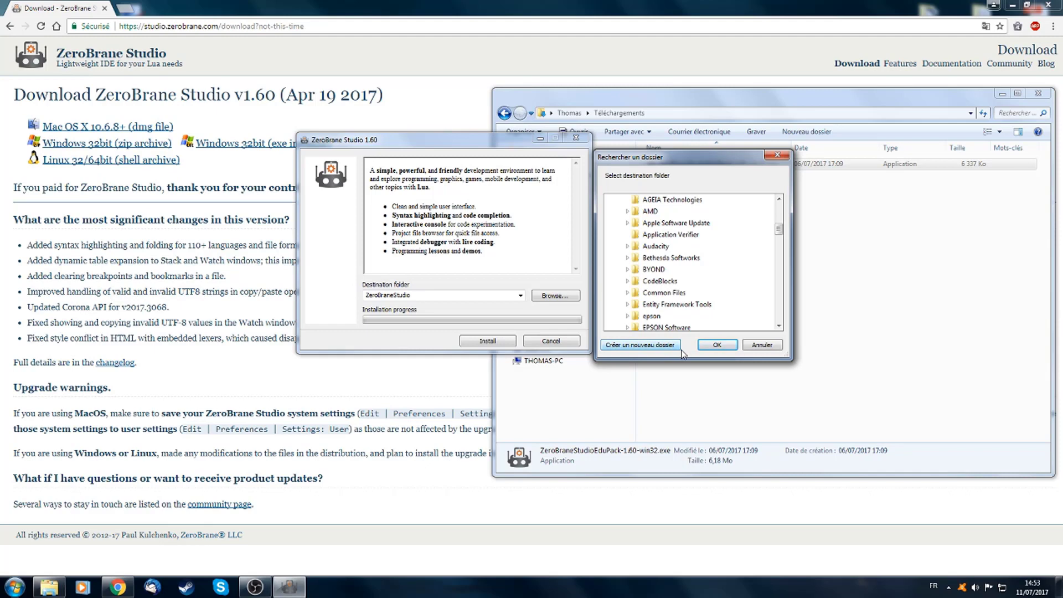
pyautogui.click(721, 345)
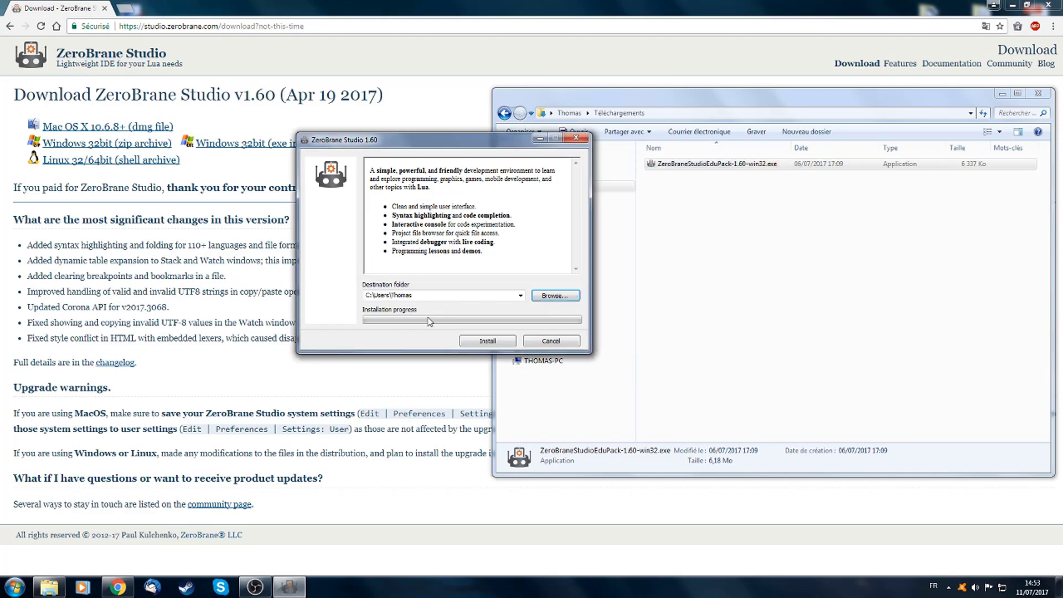
pyautogui.moveTo(367, 295)
pyautogui.mouseDown()
pyautogui.moveTo(422, 293)
pyautogui.moveTo(364, 295)
pyautogui.mouseUp()
pyautogui.click(418, 294)
pyautogui.moveTo(430, 294); pyautogui.dragTo(336, 296)
pyautogui.click(431, 296)
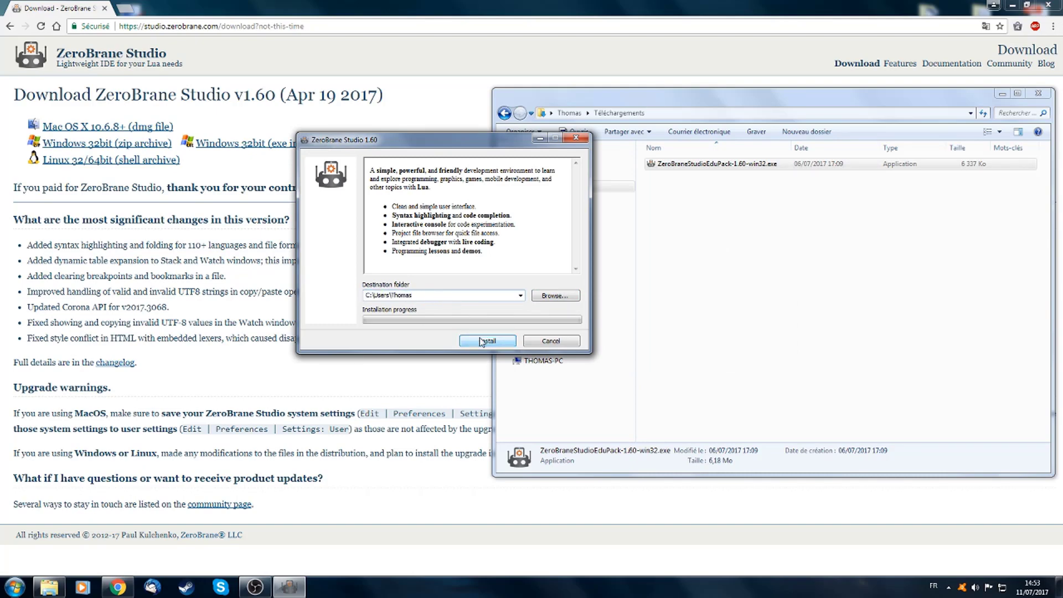
pyautogui.click(546, 341)
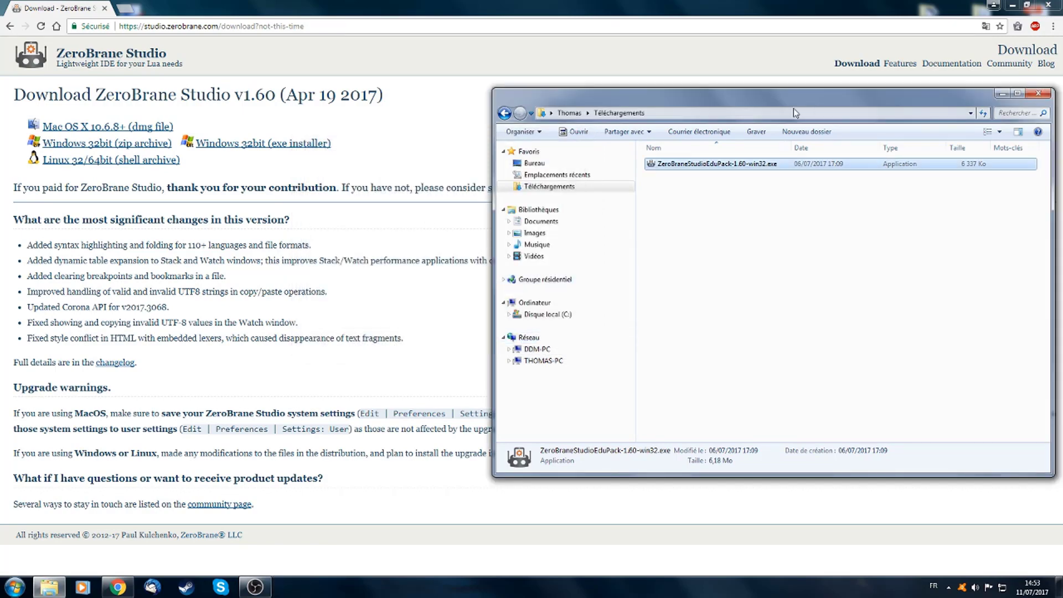
# Step: Close the Downloads folder window and the web browser
pyautogui.moveTo(793, 108); pyautogui.dragTo(646, 104)
pyautogui.click(849, 101)
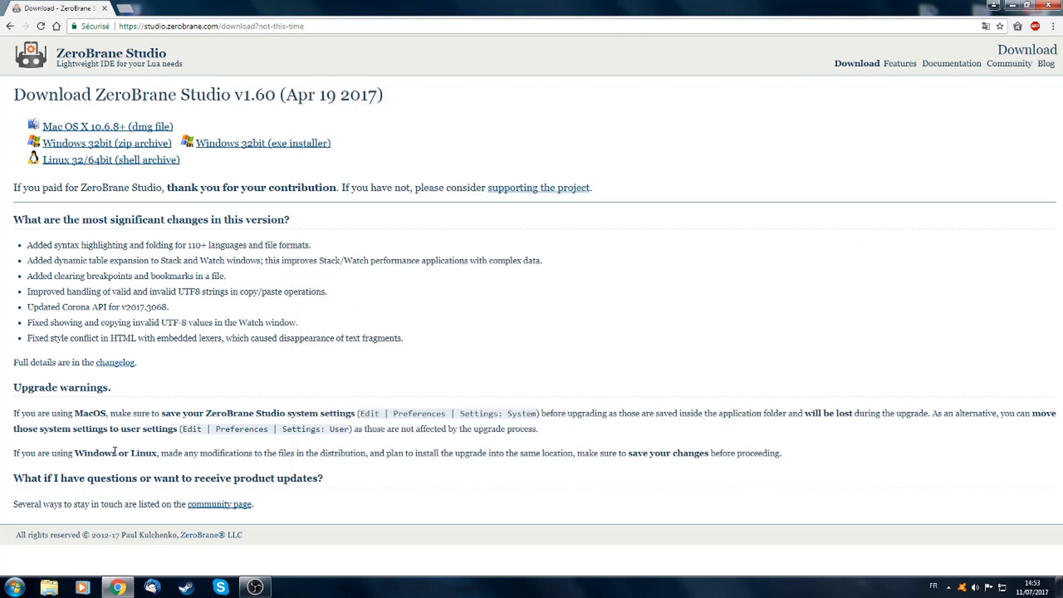
pyautogui.click(1048, 5)
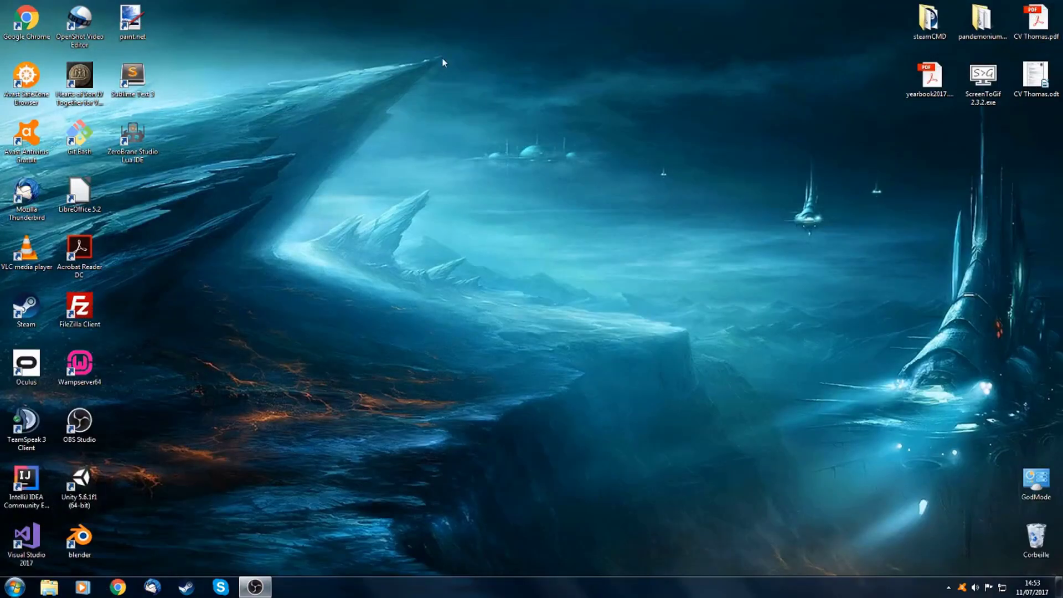
# Step: Search the computer's programs for "zerobran" and launch ZeroBrane Studio Lua IDE
pyautogui.click(11, 582)
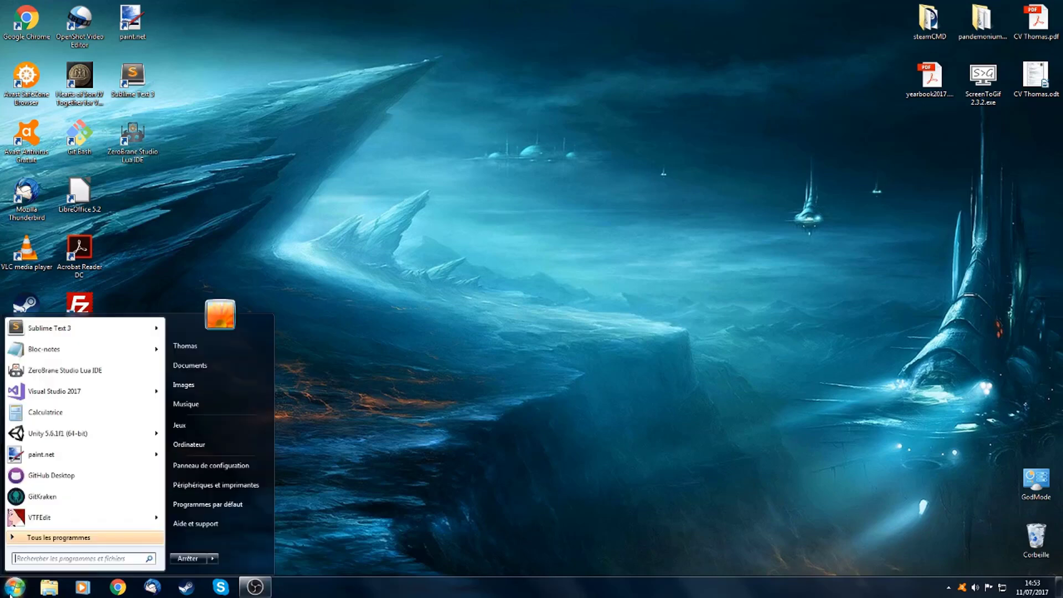
pyautogui.write('zerobra')
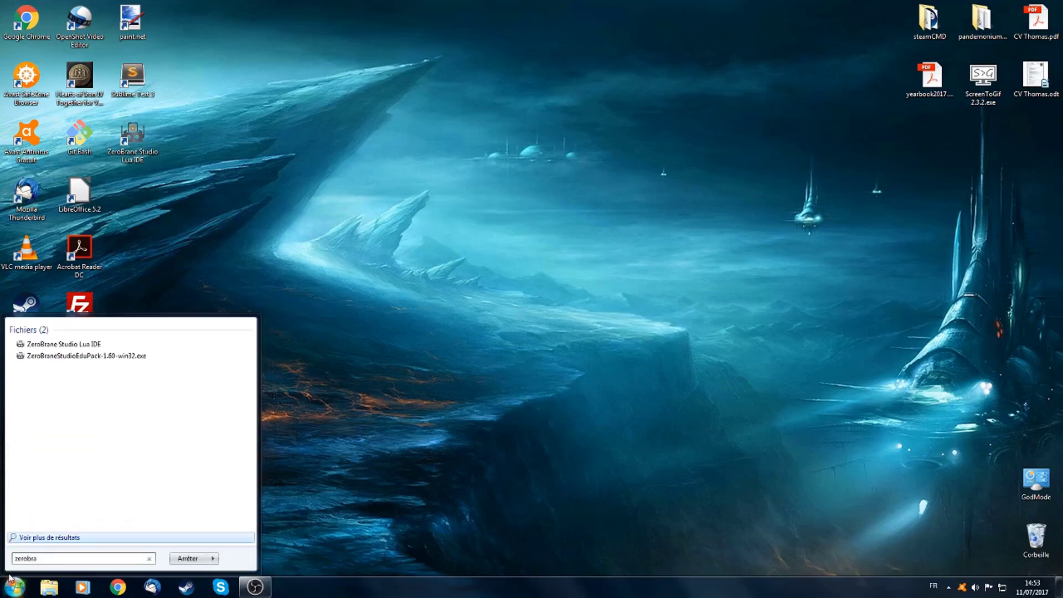
pyautogui.write('n')
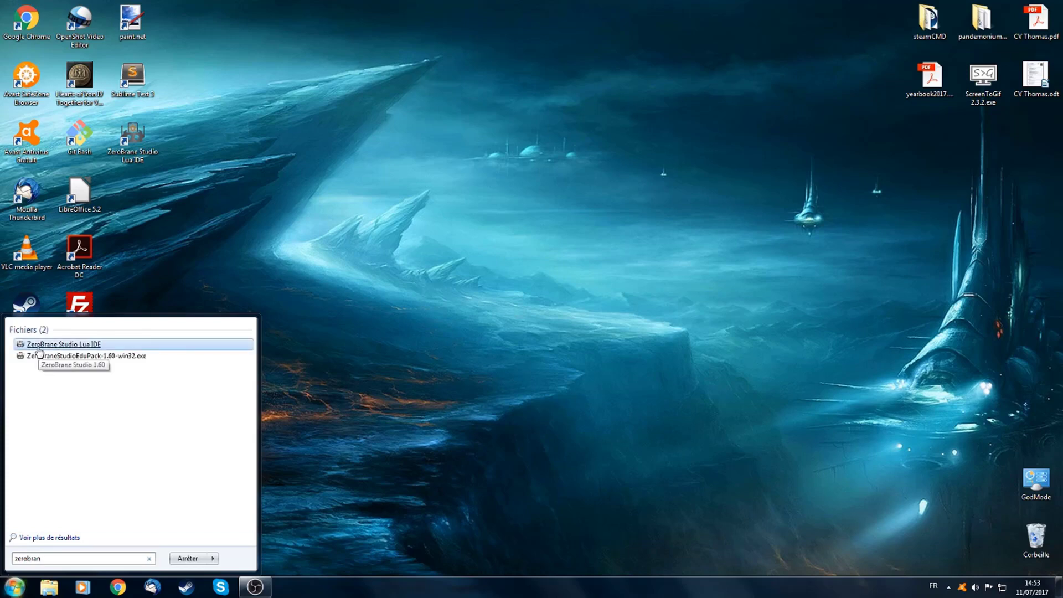
pyautogui.click(79, 345)
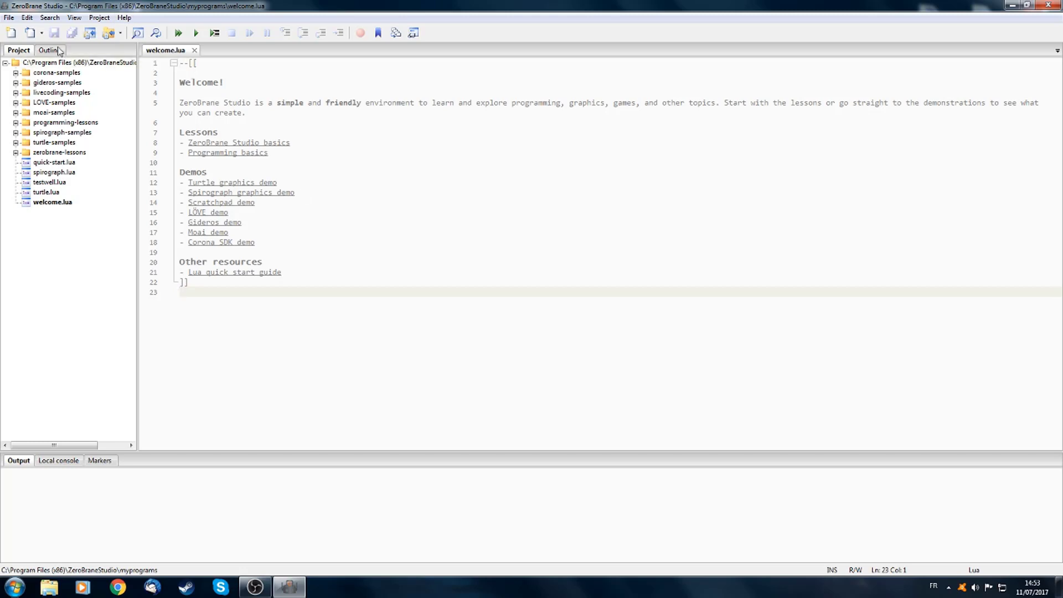
# Step: Open the system preferences file user.lua for editing
pyautogui.click(25, 18)
pyautogui.moveTo(67, 185)
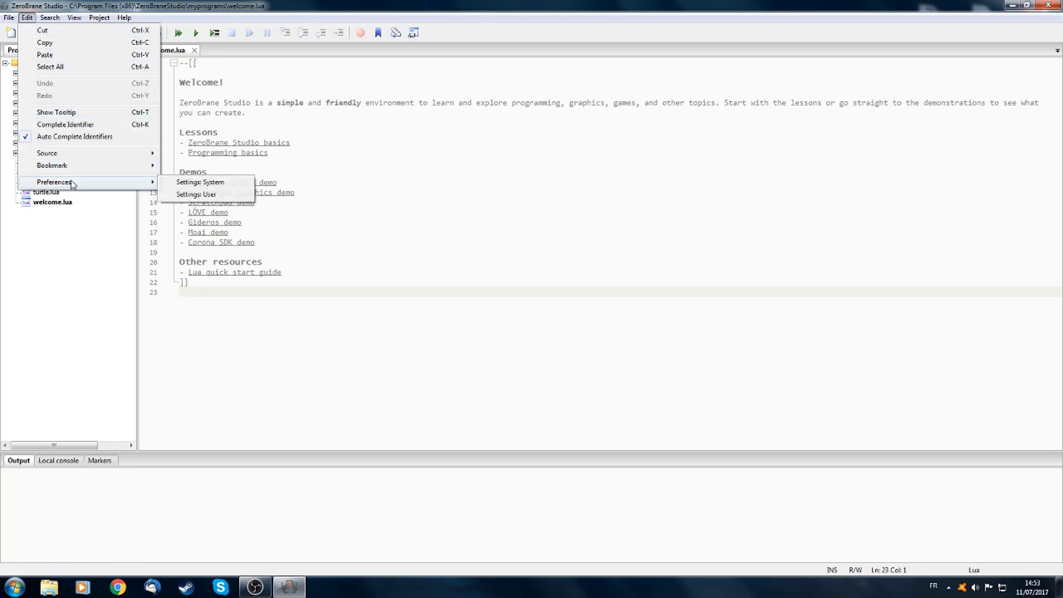
pyautogui.click(222, 184)
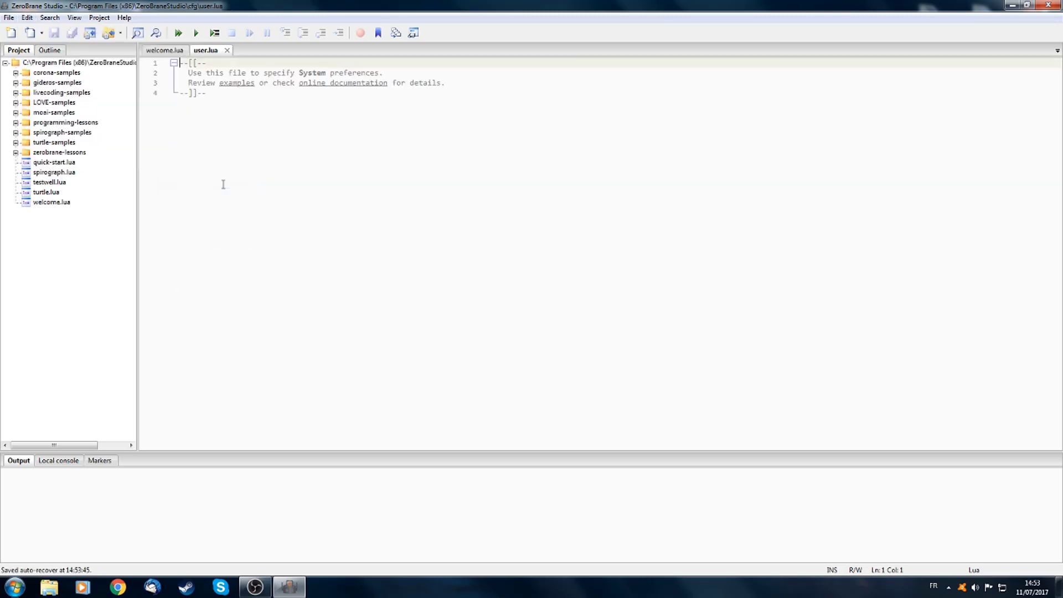
# Step: Add the line language = "fr" below the comment block in user.lua and save the file
pyautogui.click(214, 94)
pyautogui.press('Return')
pyautogui.press('Return')
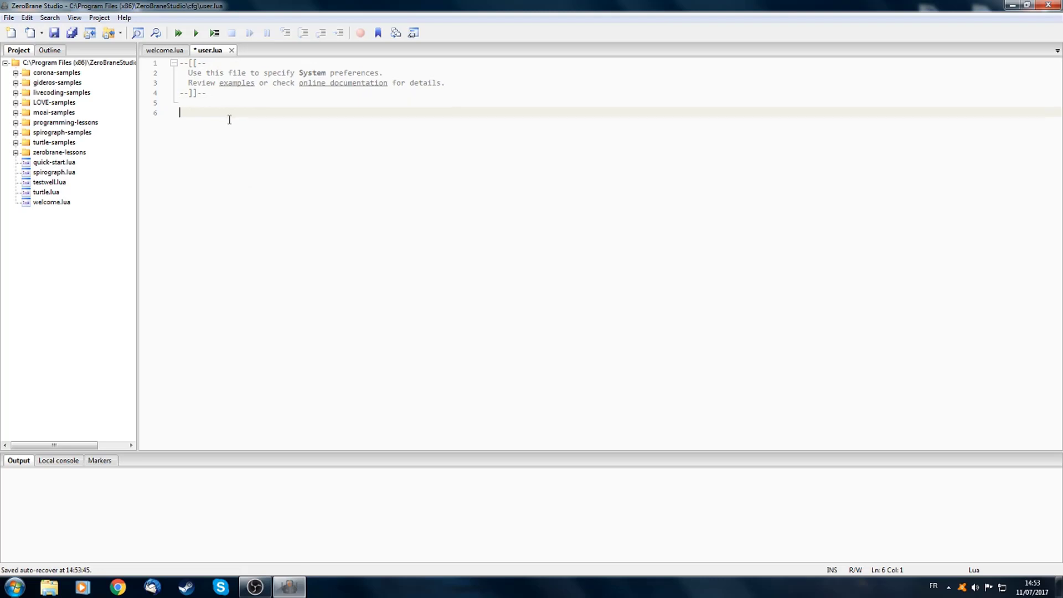
pyautogui.click(209, 94)
pyautogui.click(199, 114)
pyautogui.write('language')
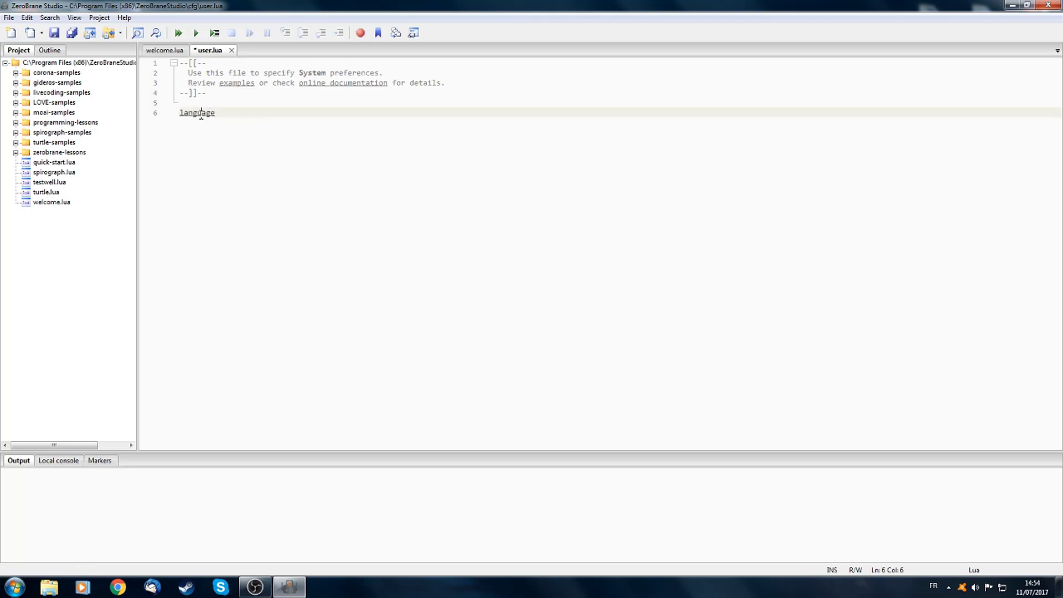
pyautogui.click(207, 114)
pyautogui.click(229, 117)
pyautogui.write('= "fr"')
pyautogui.moveTo(180, 112); pyautogui.dragTo(248, 117)
pyautogui.click(253, 115)
pyautogui.click(252, 116)
pyautogui.hotkey('ctrl', 's')
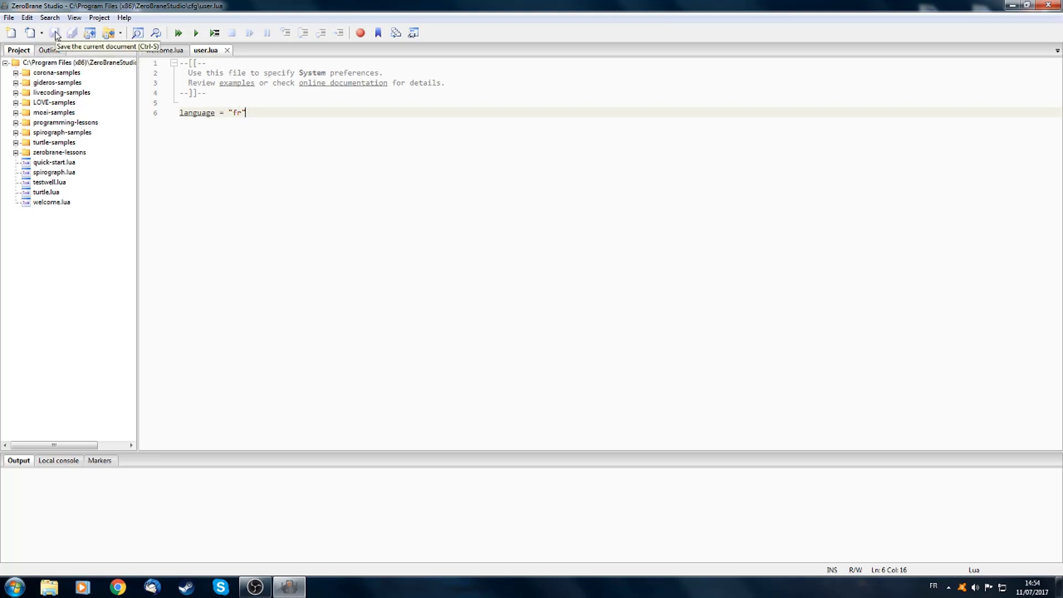
# Step: Close user.lua, restart ZeroBrane Studio to apply the language setting, and check the menus' language
pyautogui.click(227, 50)
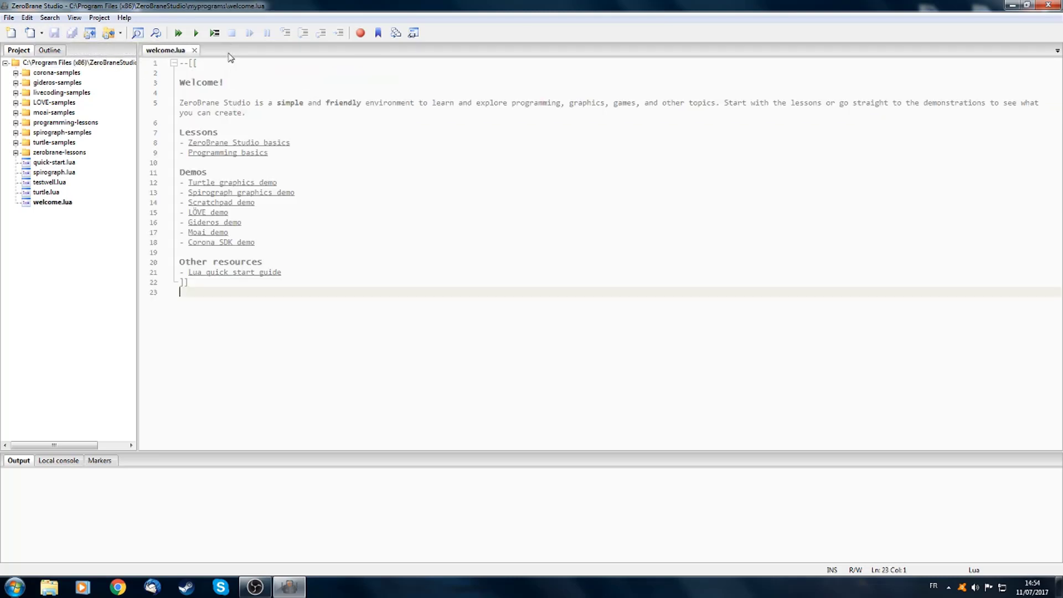
pyautogui.click(1049, 5)
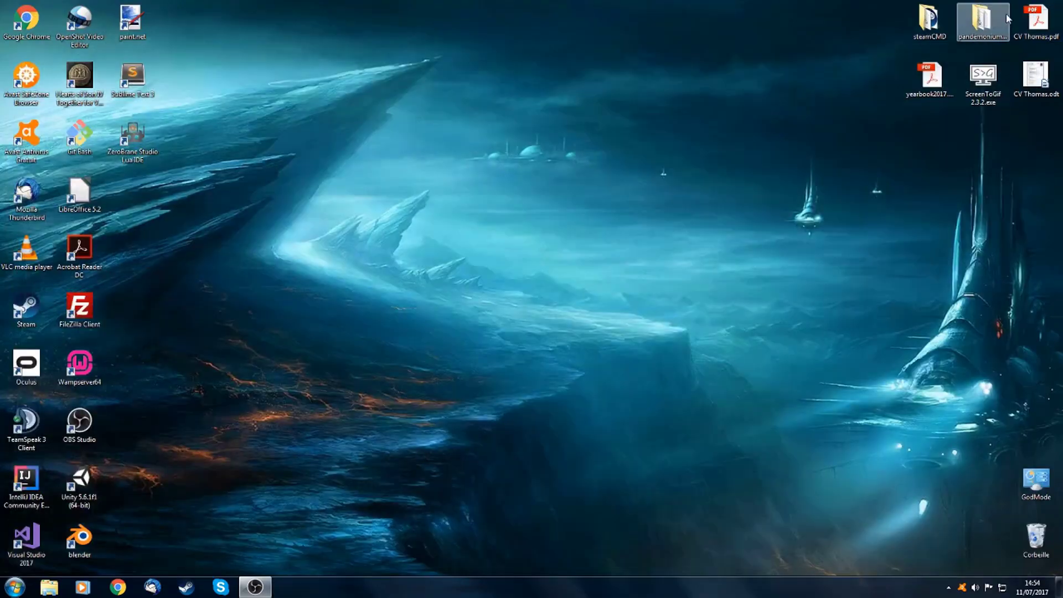
pyautogui.doubleClick(136, 136)
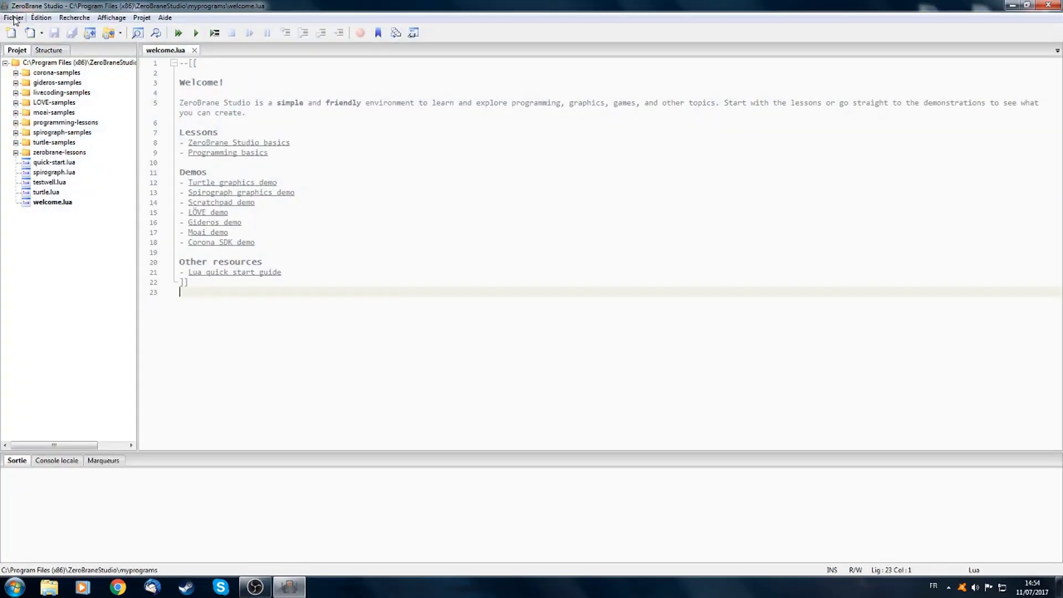
pyautogui.click(13, 18)
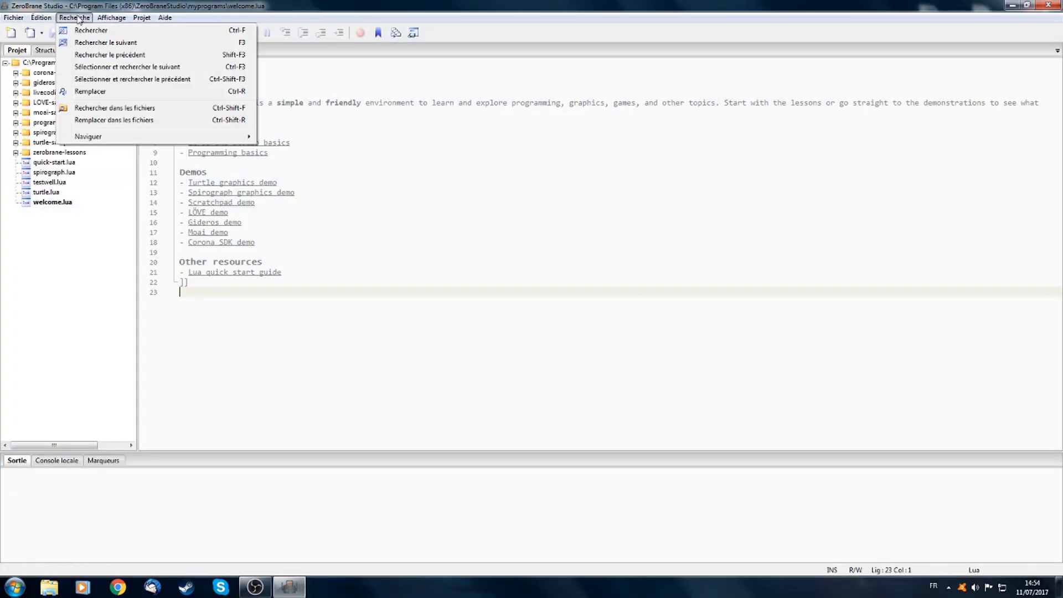
pyautogui.click(161, 2)
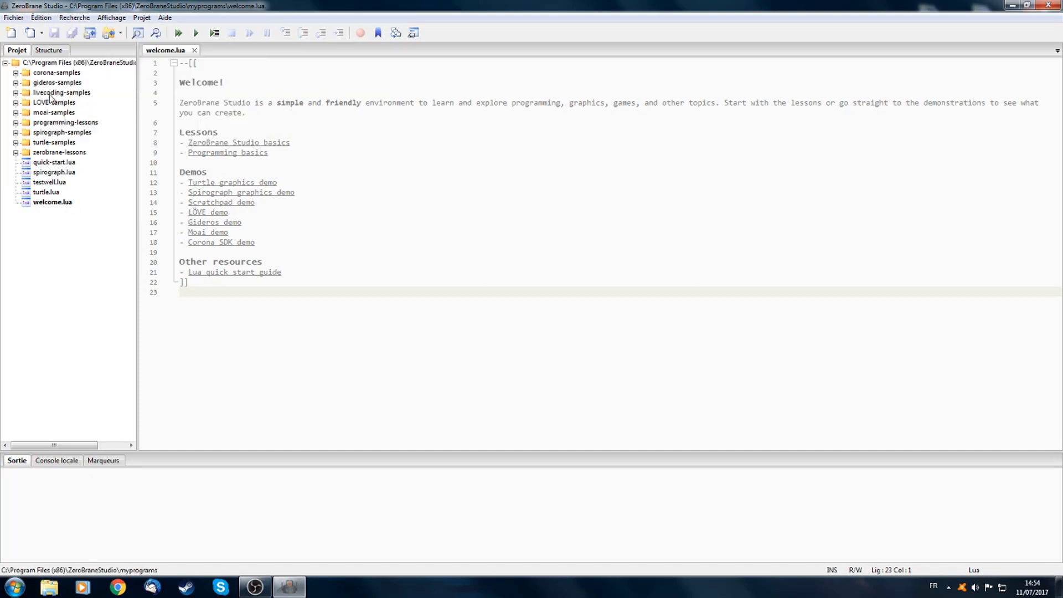
# Step: Collapse and re-expand the root folder of the project tree, and widen the project tree pane slightly
pyautogui.click(6, 64)
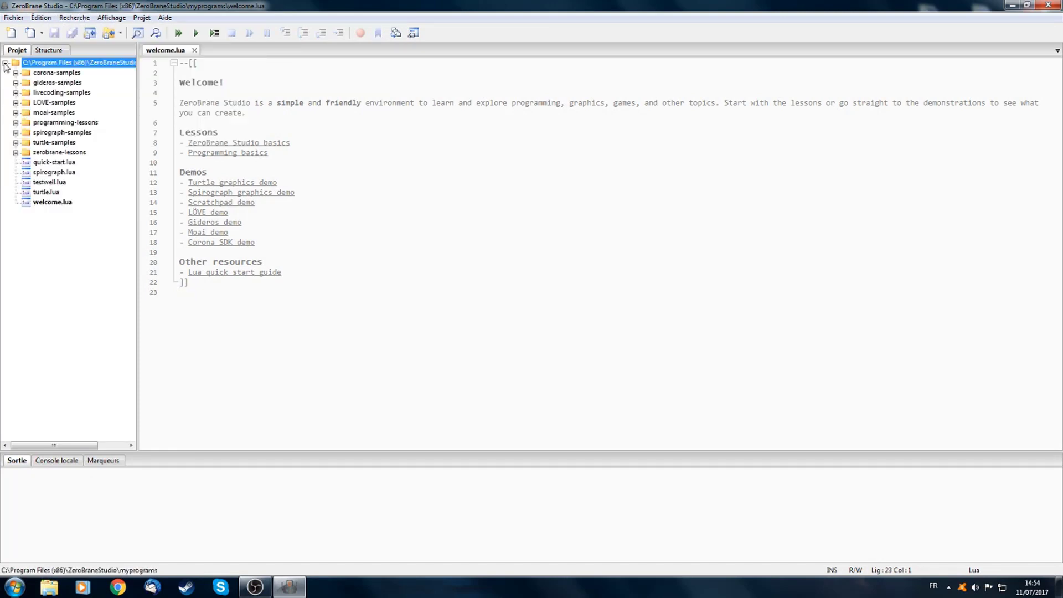
pyautogui.click(6, 64)
pyautogui.click(6, 64)
pyautogui.click(5, 65)
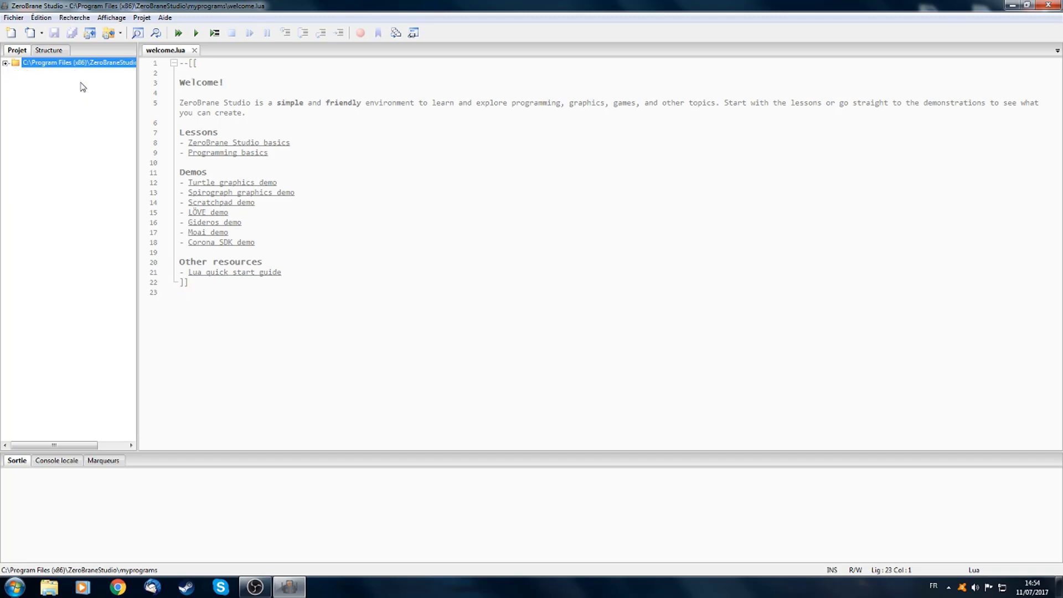
pyautogui.moveTo(138, 114); pyautogui.dragTo(159, 116)
pyautogui.click(5, 63)
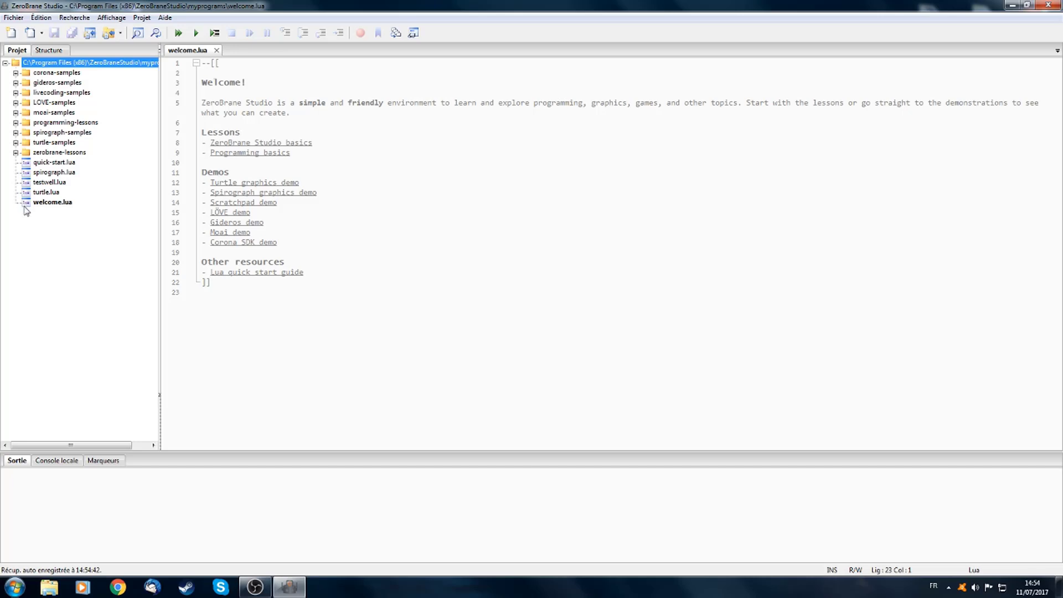
# Step: Set the project directory to the Module_1 folder inside Documents\GitHub
pyautogui.click(142, 18)
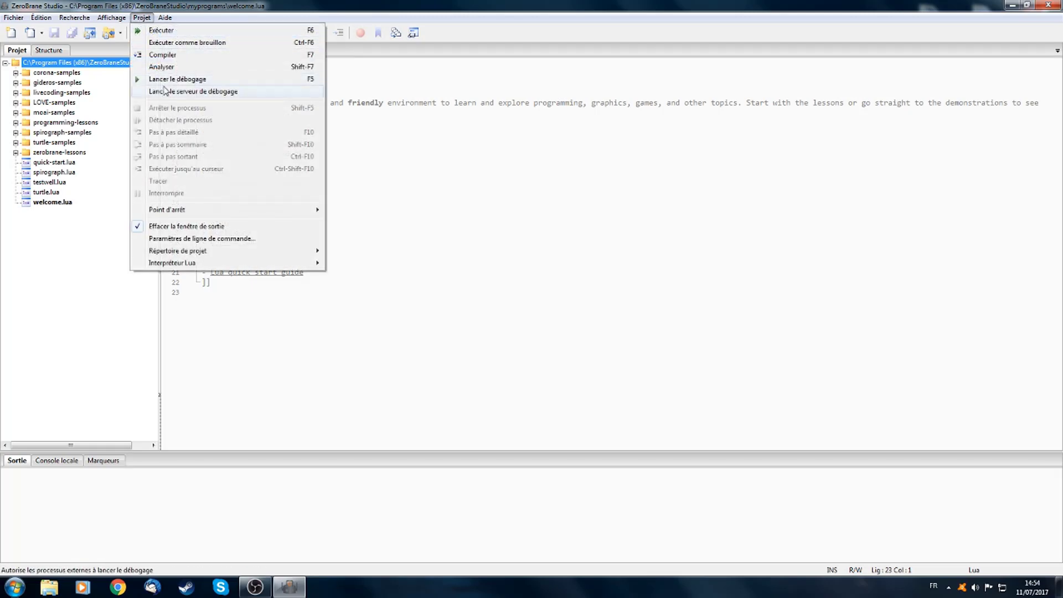
pyautogui.moveTo(192, 252)
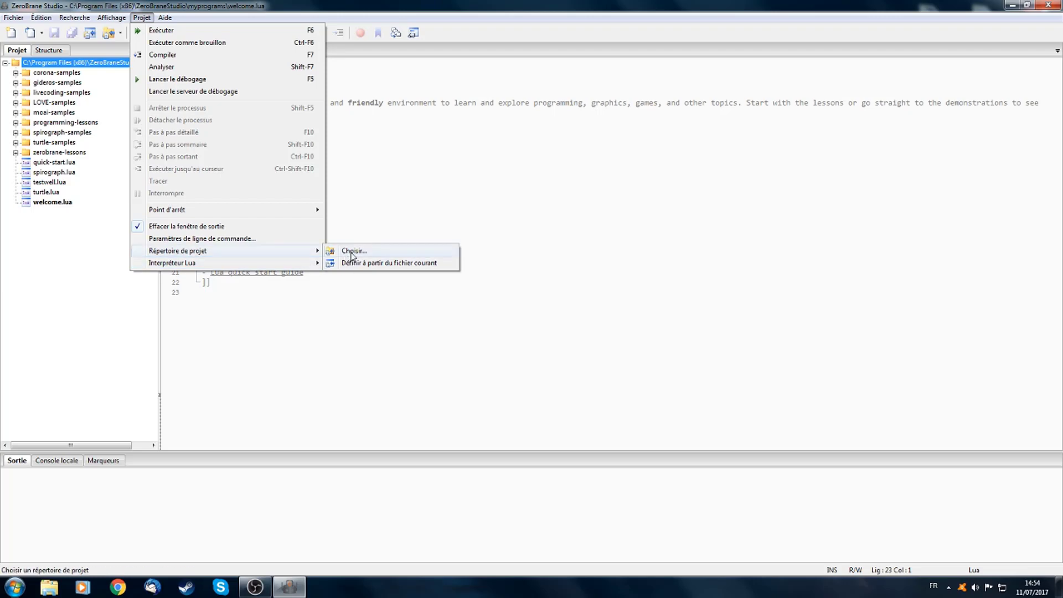
pyautogui.click(351, 252)
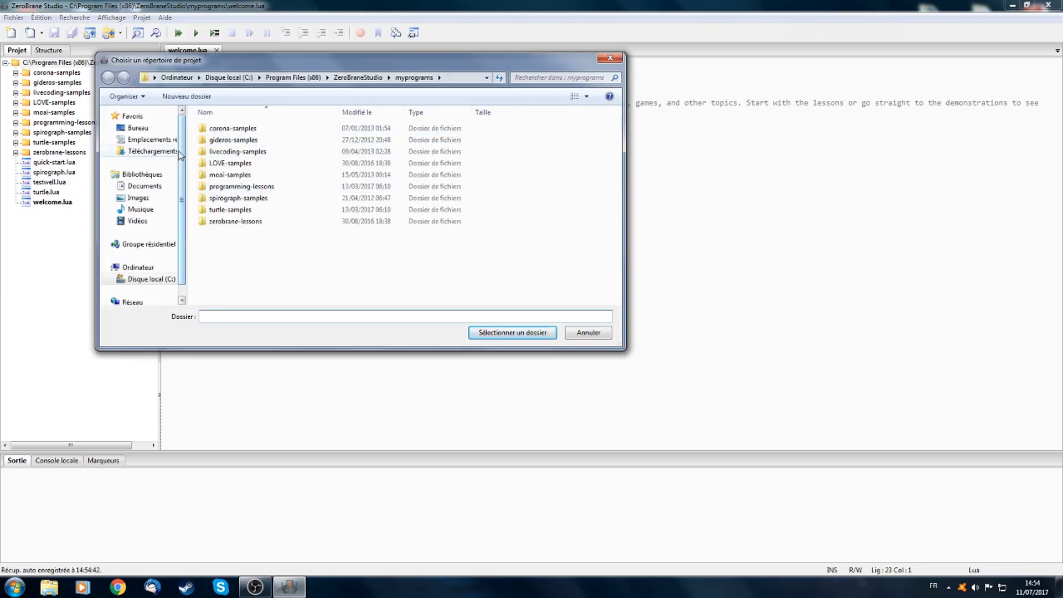
pyautogui.click(157, 188)
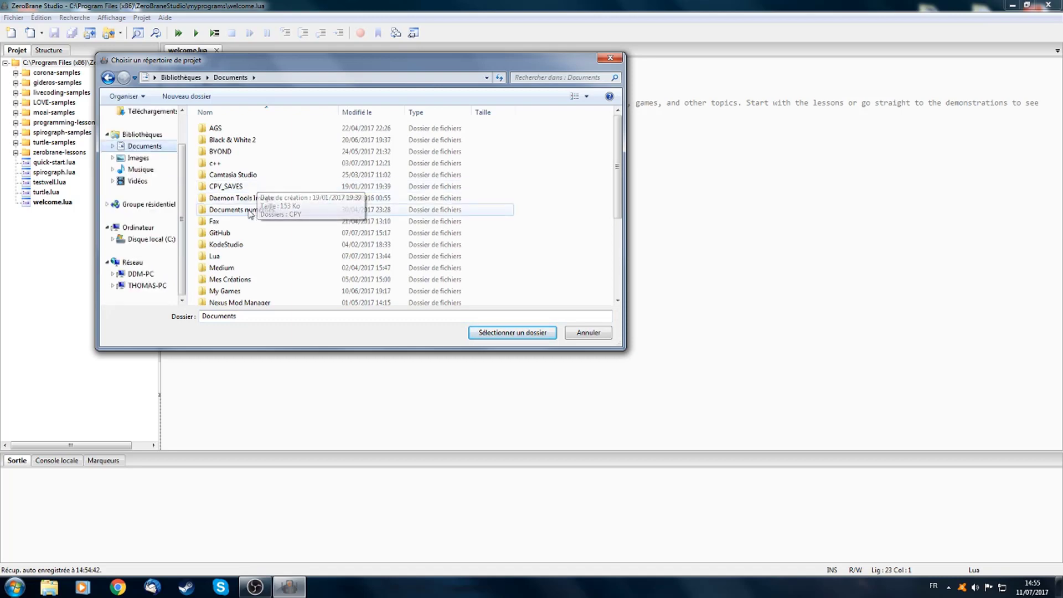
pyautogui.click(239, 256)
pyautogui.doubleClick(242, 234)
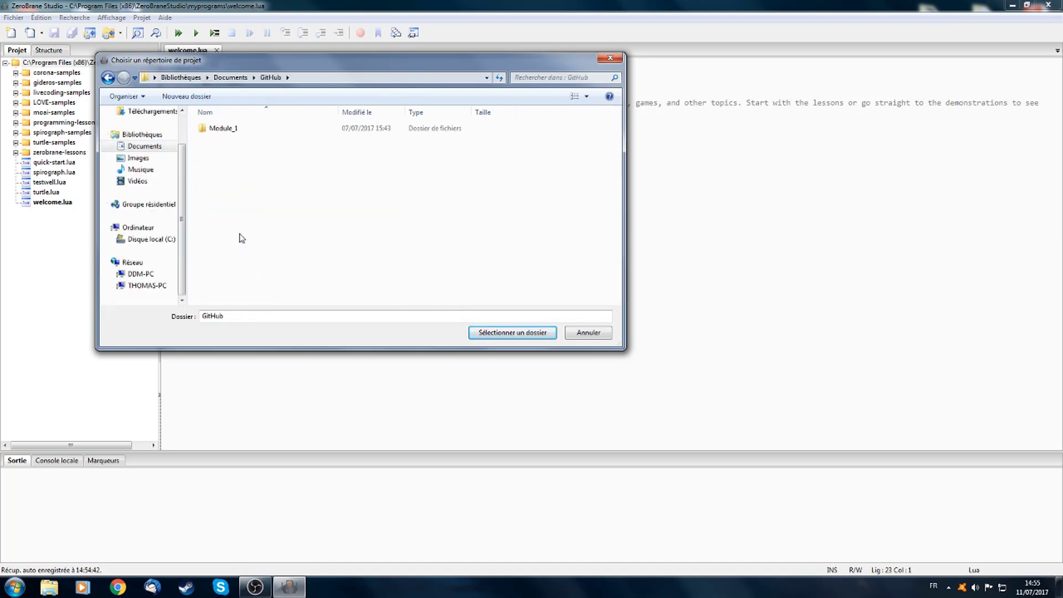
pyautogui.click(246, 132)
pyautogui.doubleClick(246, 131)
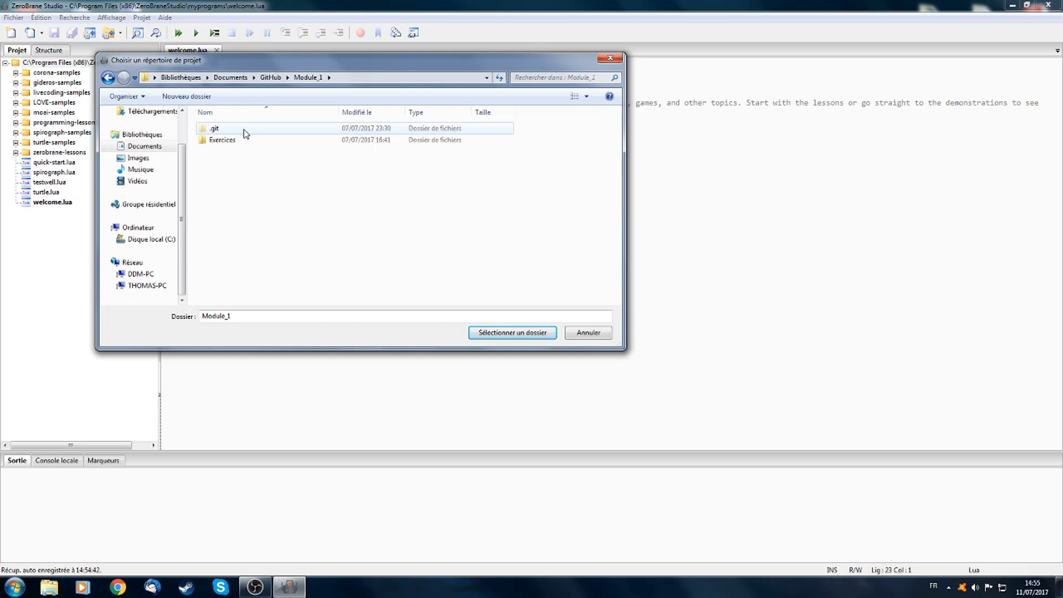
pyautogui.click(513, 333)
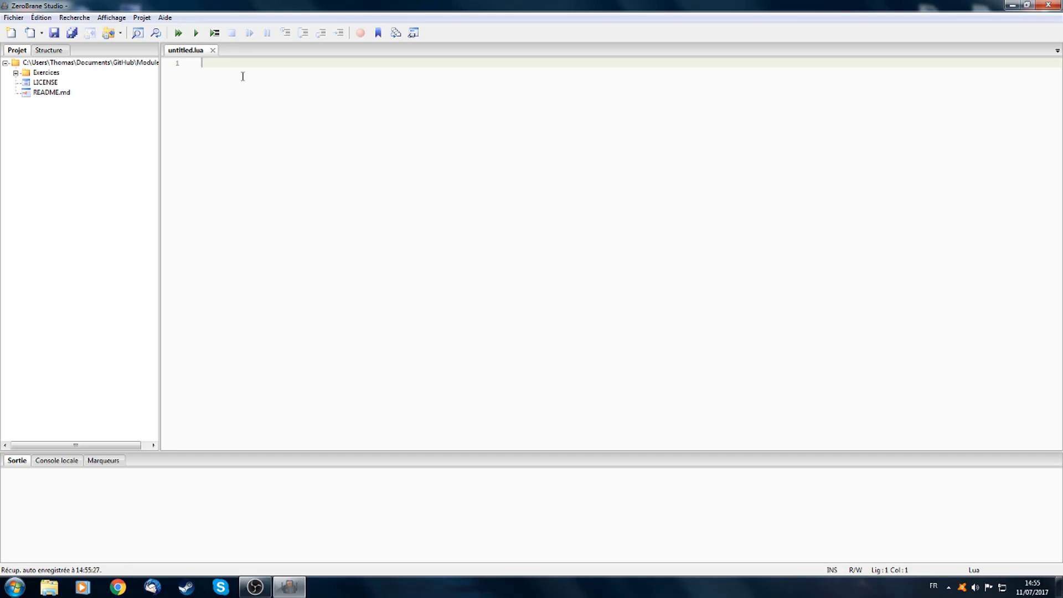
# Step: Check which Lua interpreters are available for the project, keeping the current selection
pyautogui.click(142, 17)
pyautogui.moveTo(194, 269)
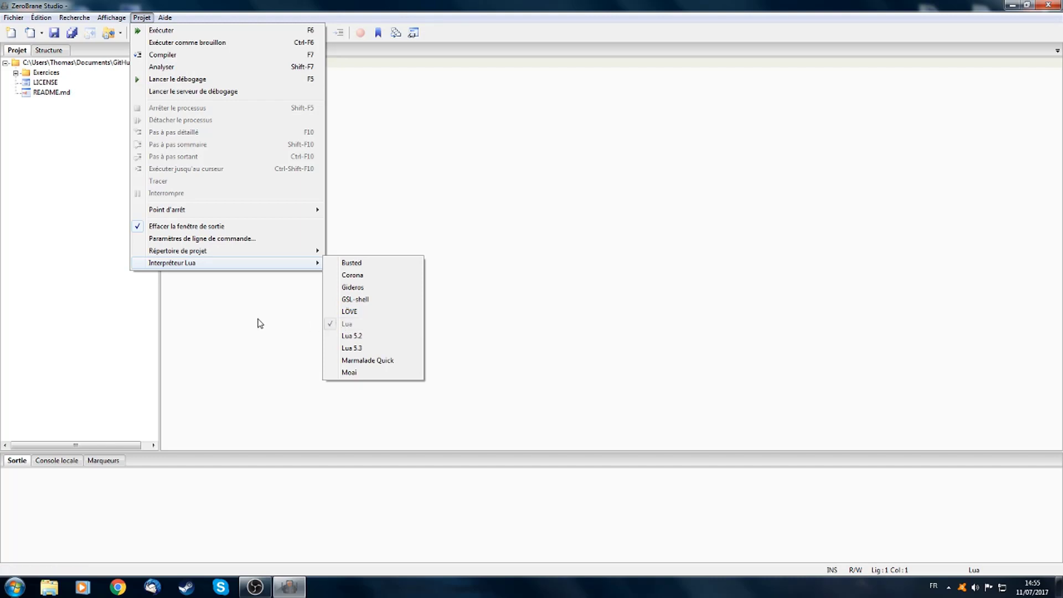
pyautogui.click(231, 245)
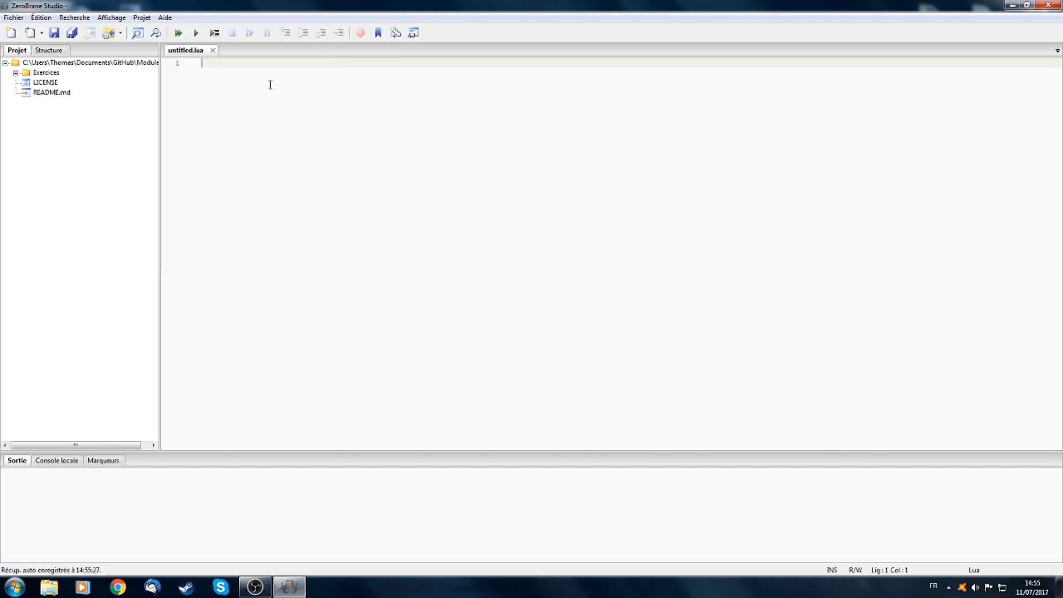
# Step: Save the untitled file in the Module_1 folder as monPremierLogiciel.lua
pyautogui.hotkey('ctrl', 's')
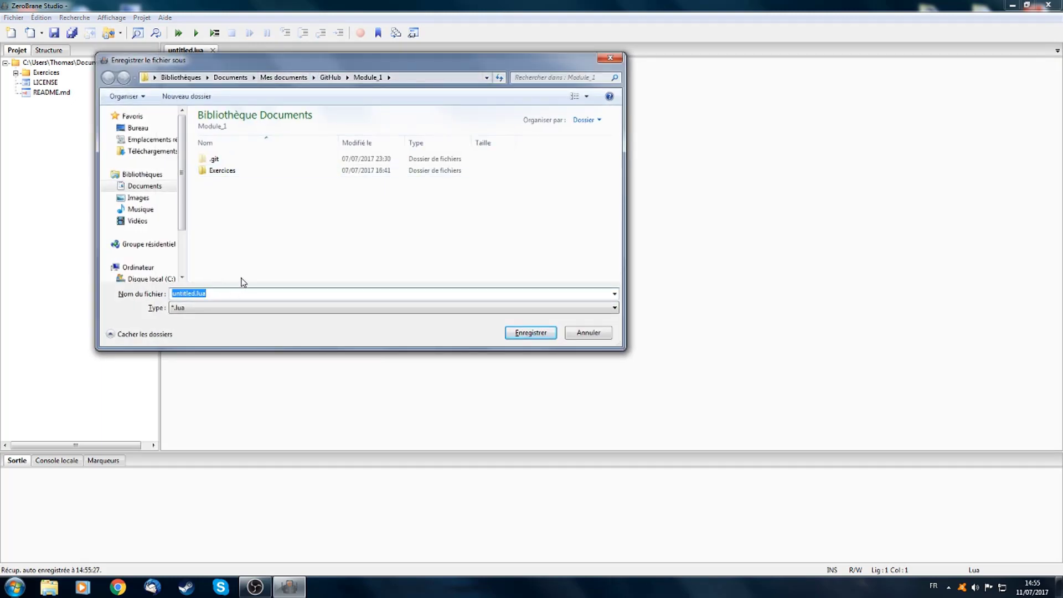
pyautogui.write('monPremierLof')
pyautogui.press('BackSpace')
pyautogui.write('gicie')
pyautogui.click(538, 336)
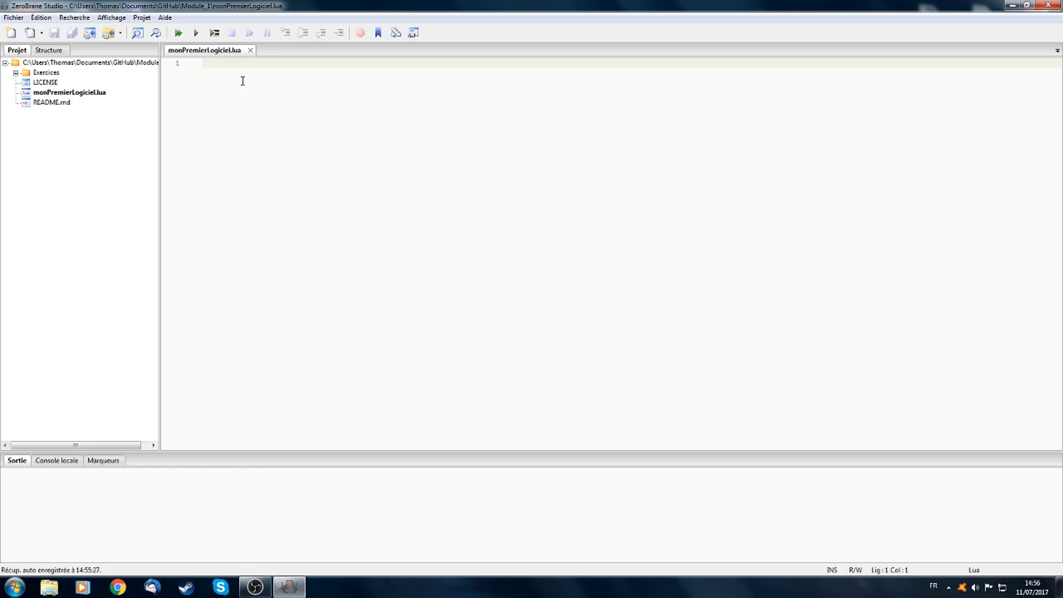
# Step: Write print("Bonjour Game Dev School") on line 1 of monPremierLogiciel.lua, then save and run the script
pyautogui.write('print')
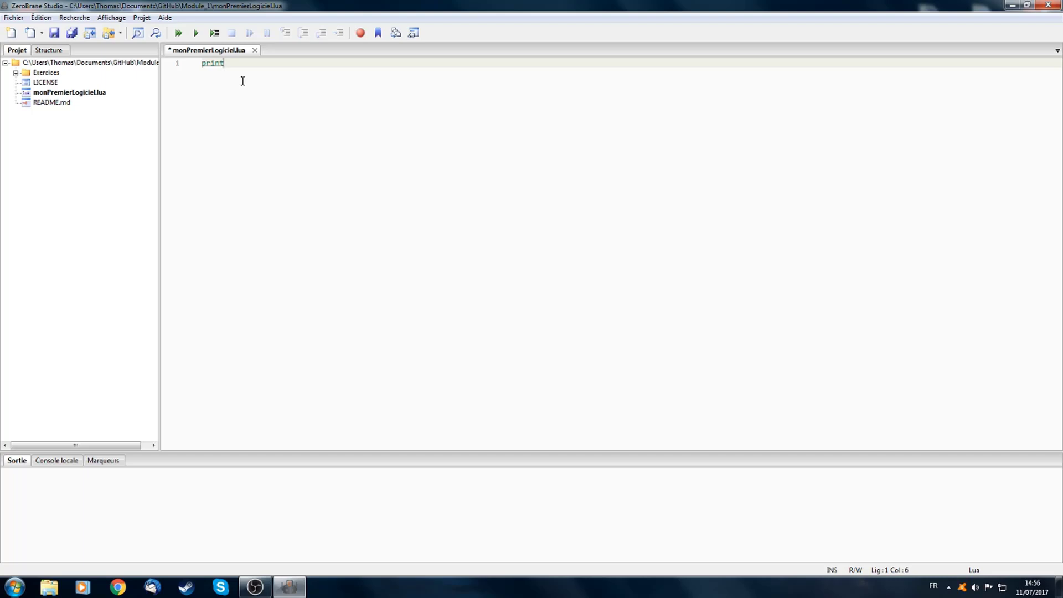
pyautogui.write('(')
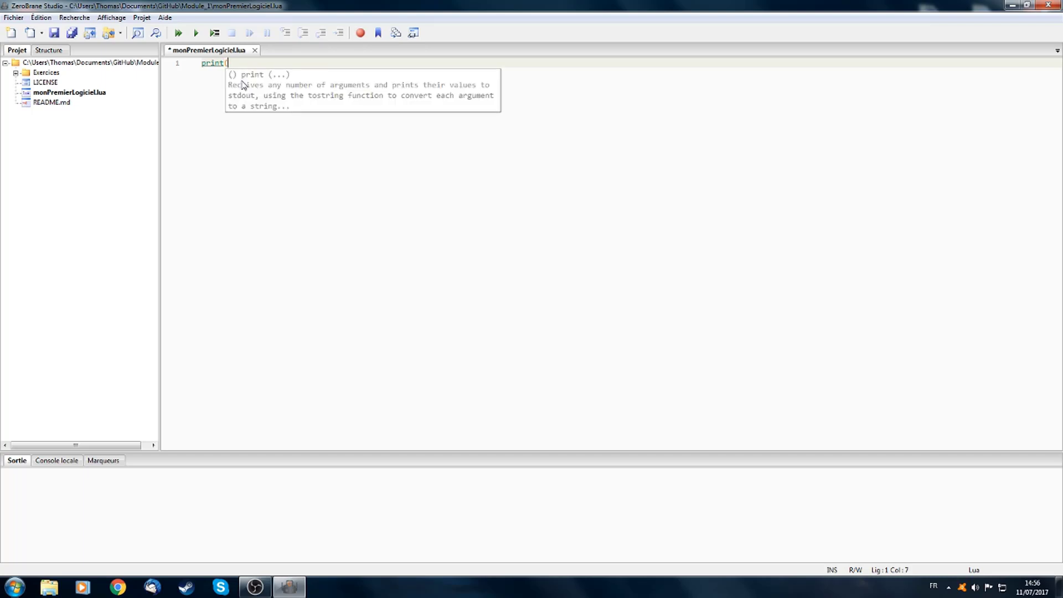
pyautogui.write('"')
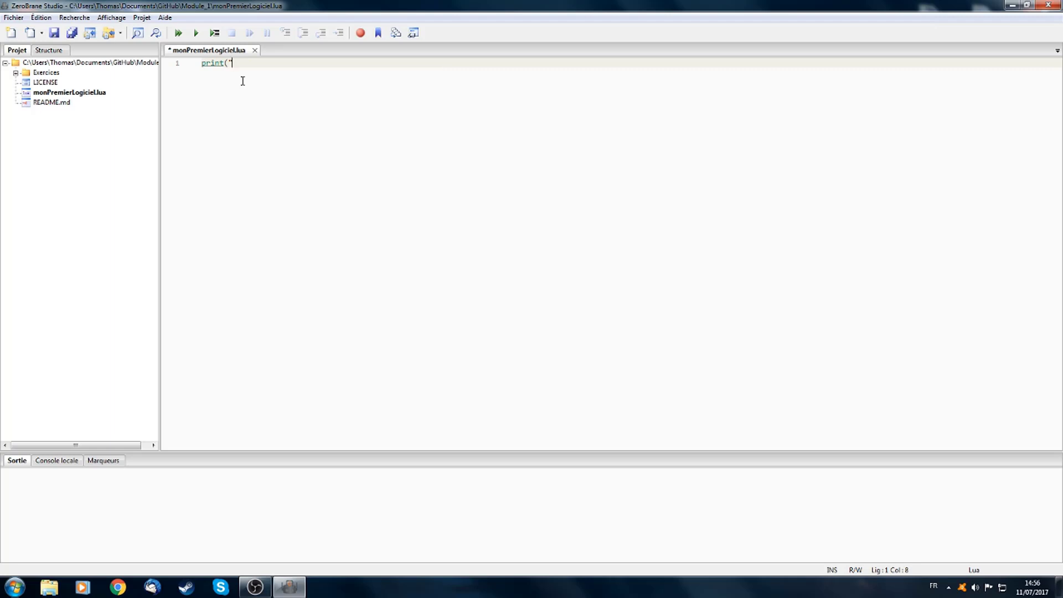
pyautogui.write('Bonjour Game Dev School')
pyautogui.hotkey('ctrl', 's')
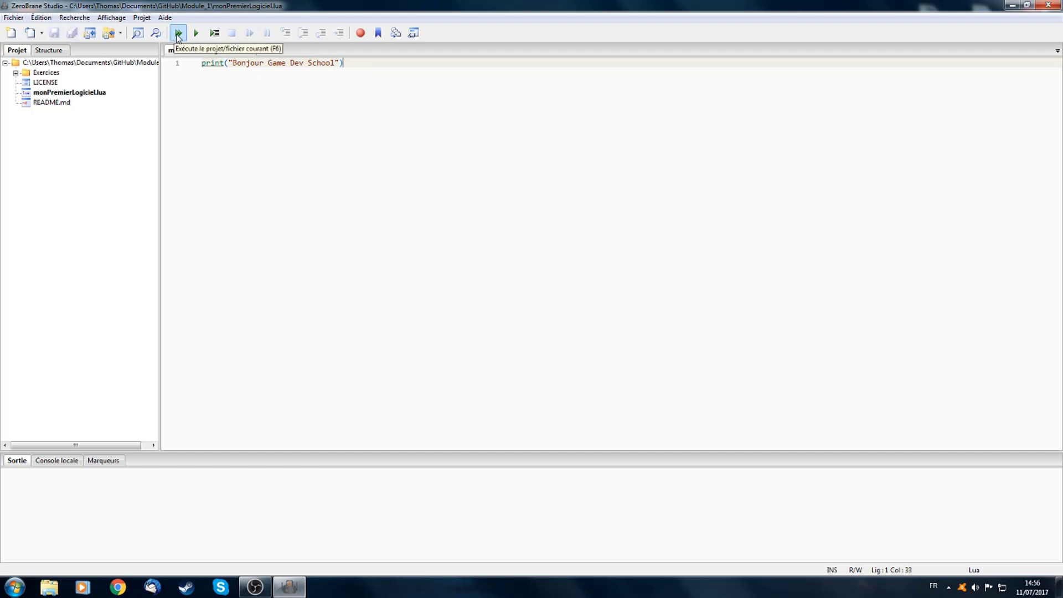
pyautogui.click(178, 38)
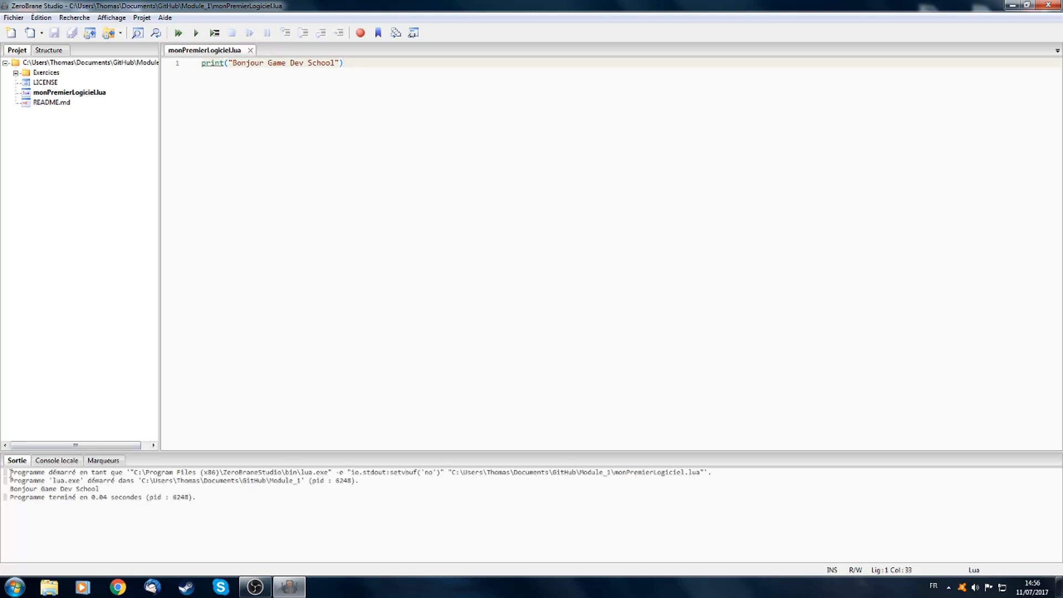
# Step: Examine the run output, including the interpreter path, the executable name and the text printed by the script
pyautogui.moveTo(10, 473); pyautogui.dragTo(102, 475)
pyautogui.click(100, 479)
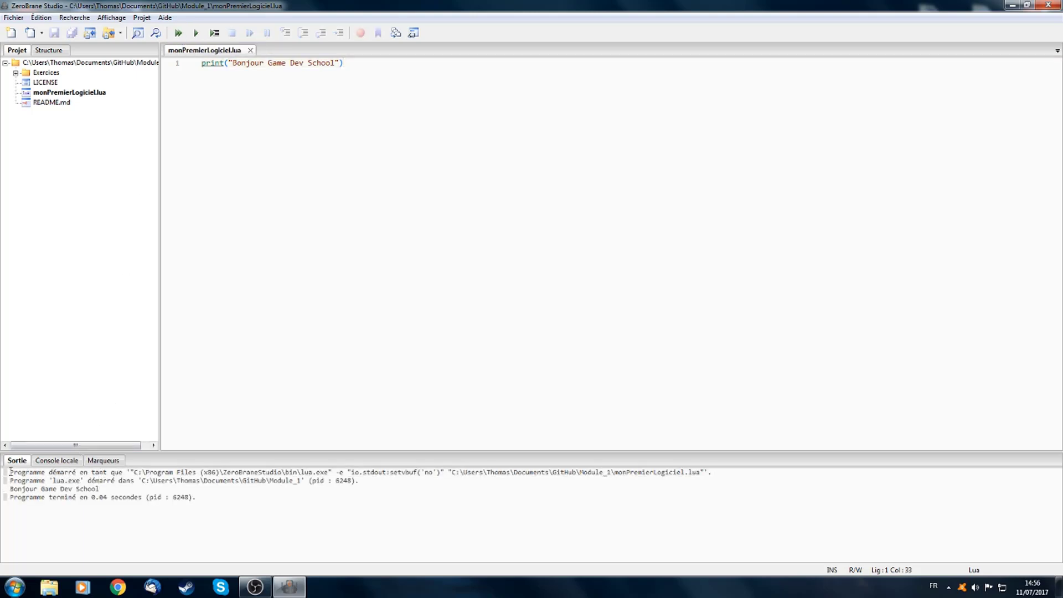
pyautogui.moveTo(10, 472); pyautogui.dragTo(330, 475)
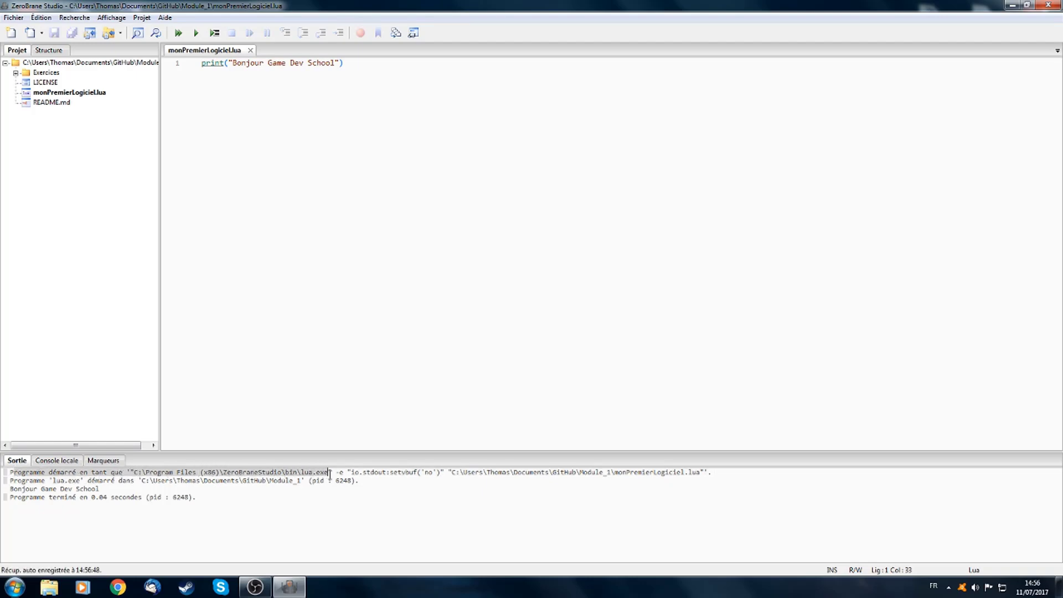
pyautogui.tripleClick(331, 475)
pyautogui.click(301, 475)
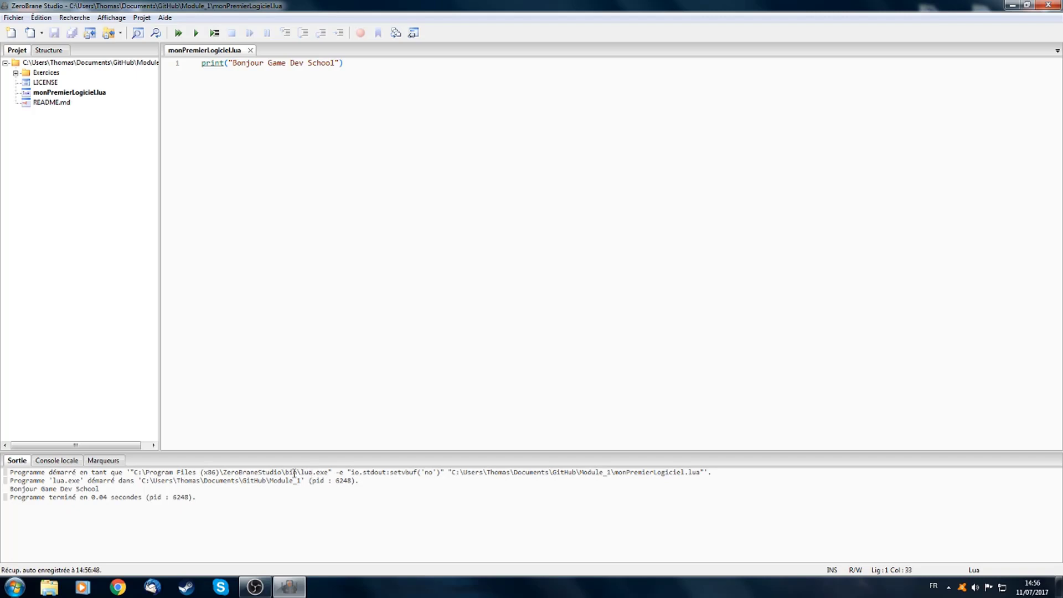
pyautogui.moveTo(136, 474); pyautogui.dragTo(331, 475)
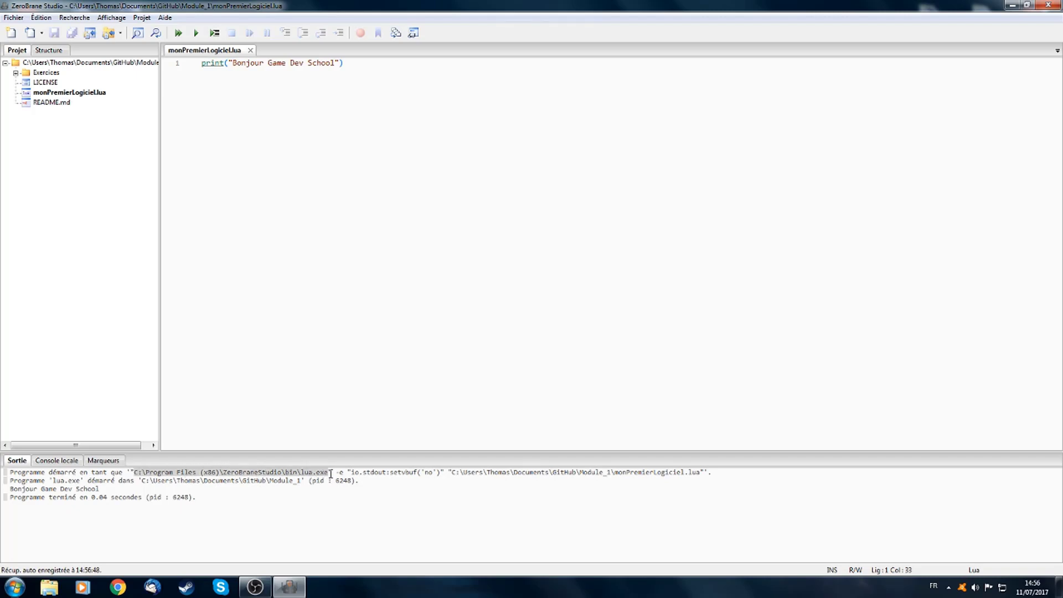
pyautogui.click(346, 475)
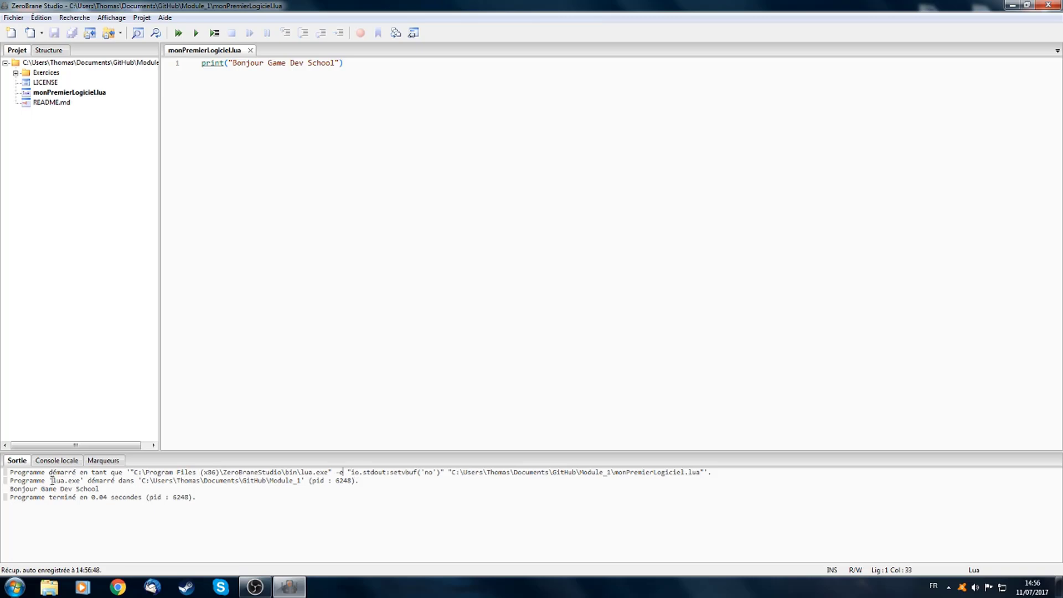
pyautogui.moveTo(54, 481); pyautogui.dragTo(8, 494)
pyautogui.click(73, 490)
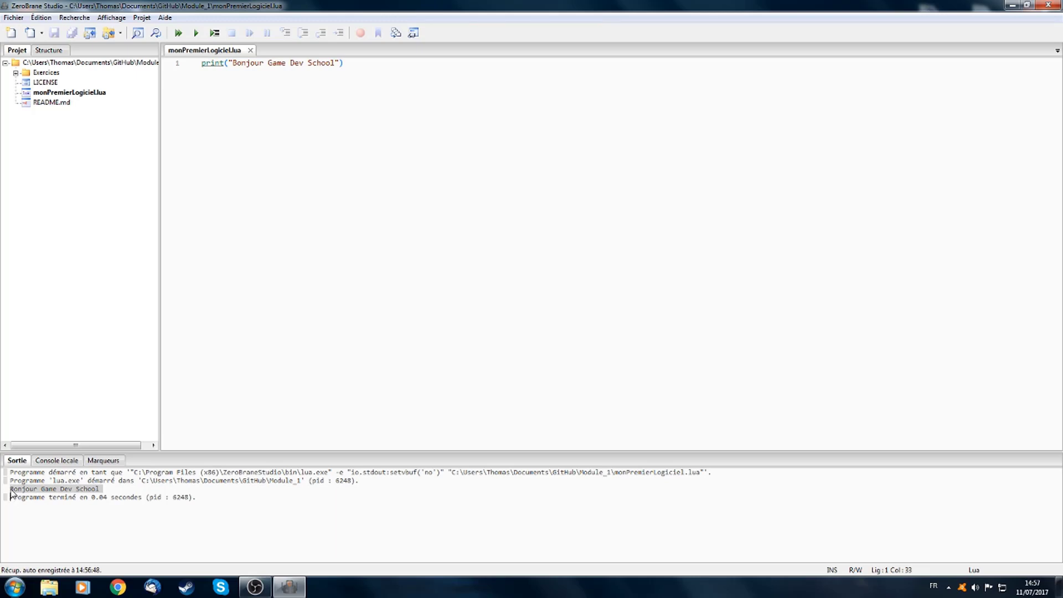
# Step: Add print(150266565) on line 3, leaving a blank line after the first print statement, and run the script
pyautogui.click(299, 70)
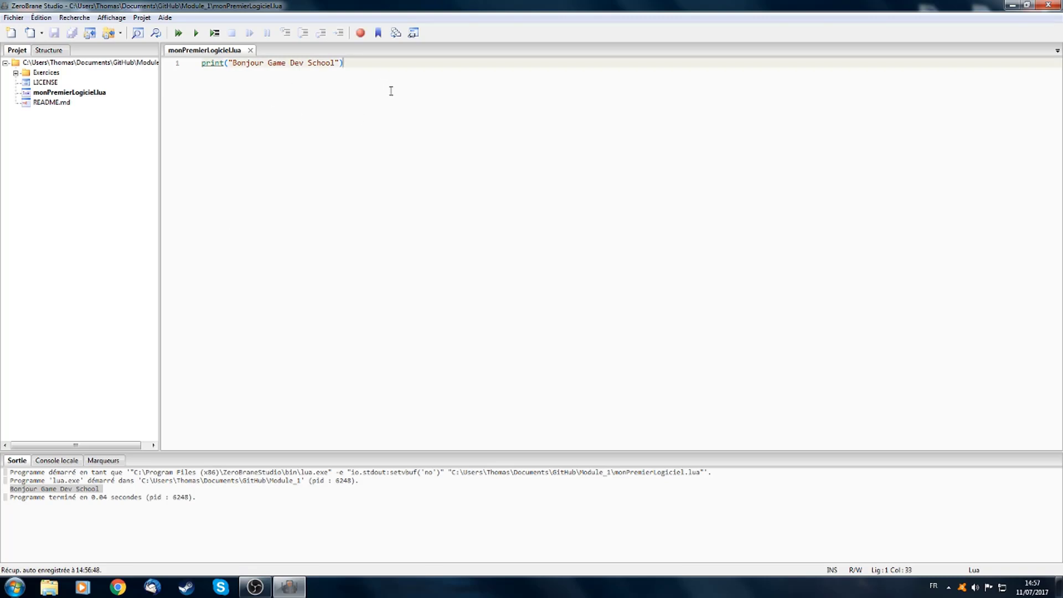
pyautogui.press('Return')
pyautogui.press('Return')
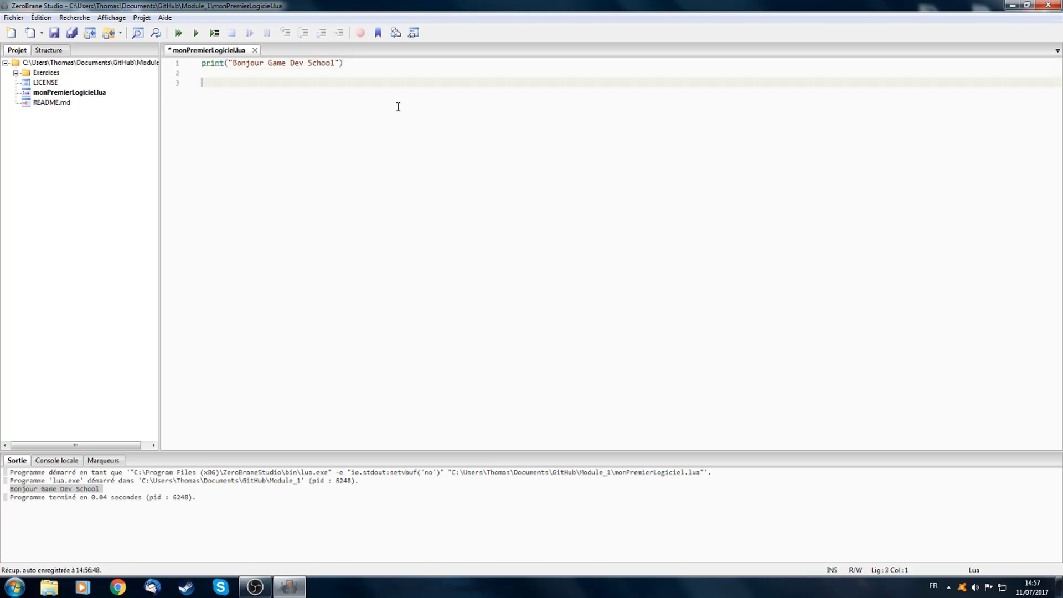
pyautogui.write('print(')
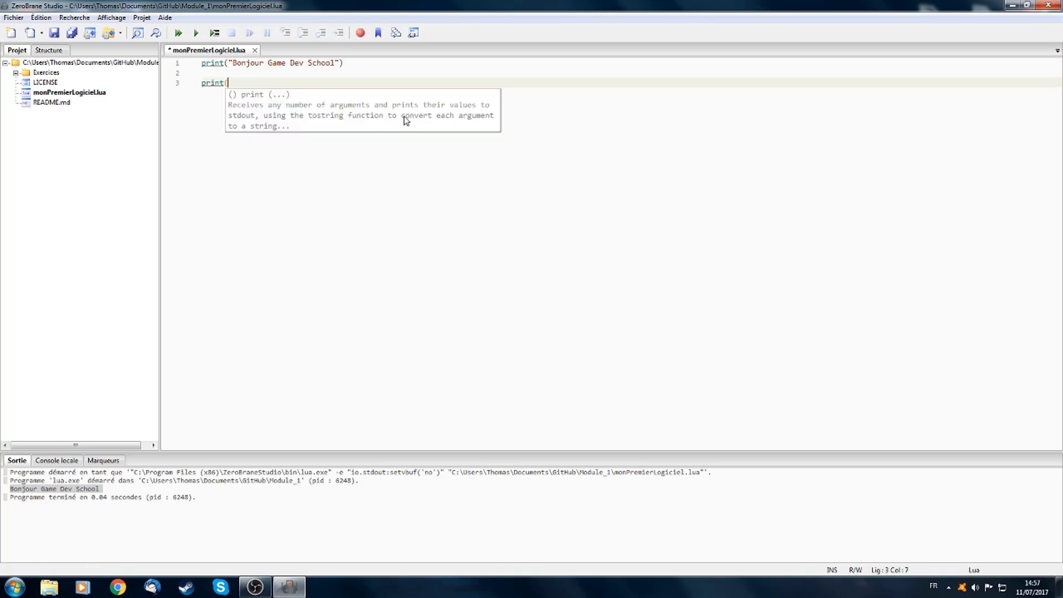
pyautogui.write('150266565')
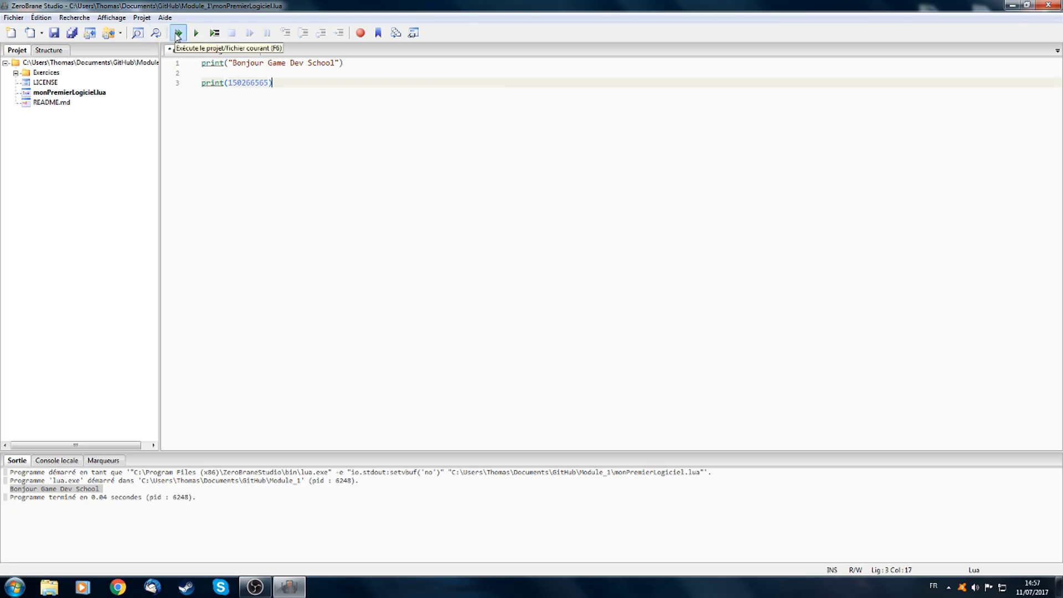
pyautogui.click(178, 34)
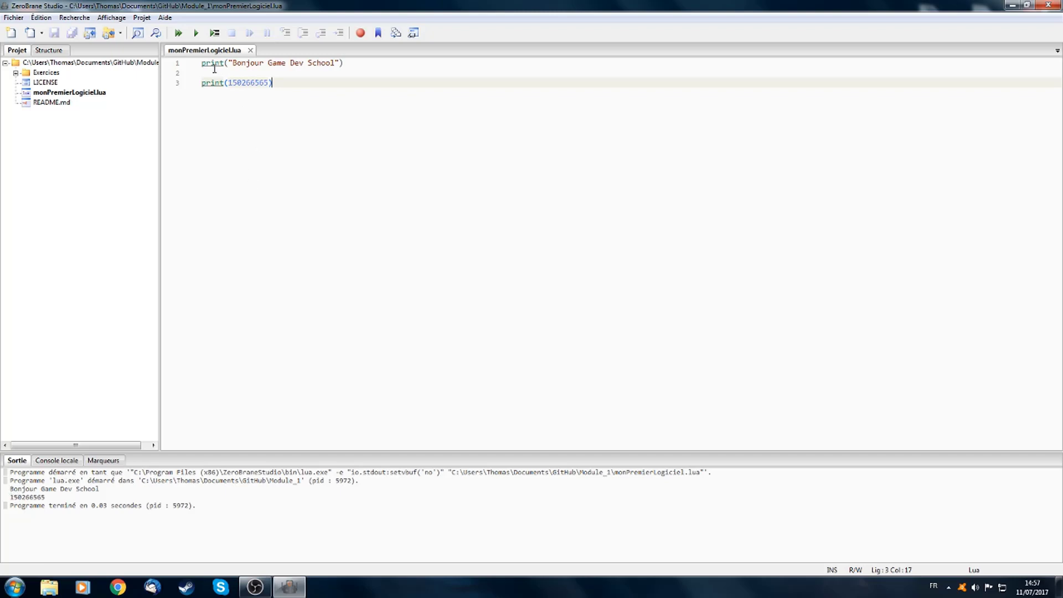
# Step: Compare the two print statements in the script with their corresponding lines in the run output
pyautogui.moveTo(200, 63); pyautogui.dragTo(370, 62)
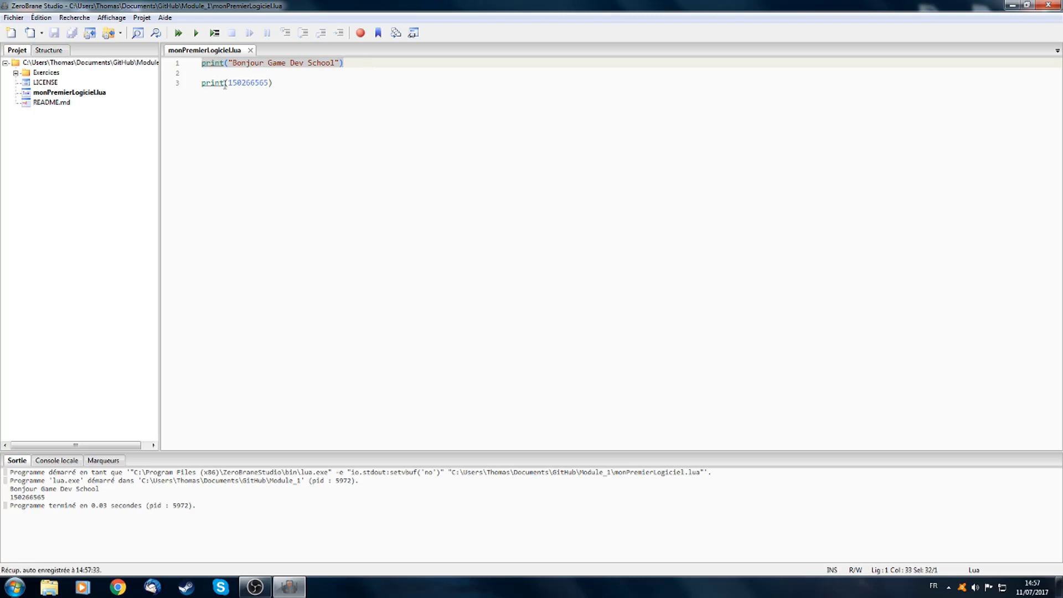
pyautogui.moveTo(224, 85); pyautogui.dragTo(342, 77)
pyautogui.click(27, 498)
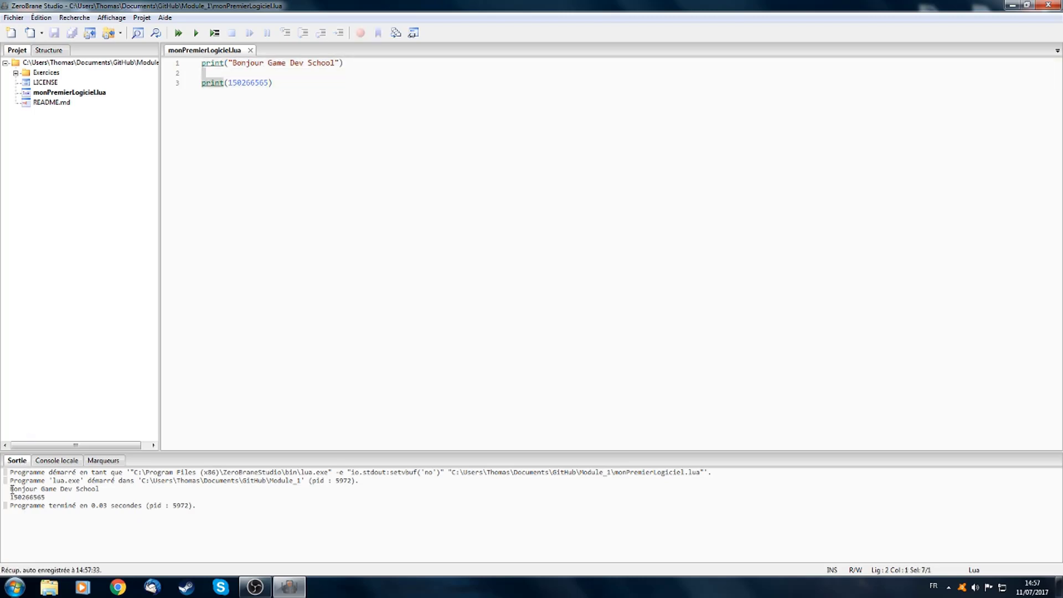
pyautogui.moveTo(10, 490); pyautogui.dragTo(79, 490)
pyautogui.click(21, 496)
pyautogui.click(6, 497)
pyautogui.click(51, 497)
pyautogui.click(203, 64)
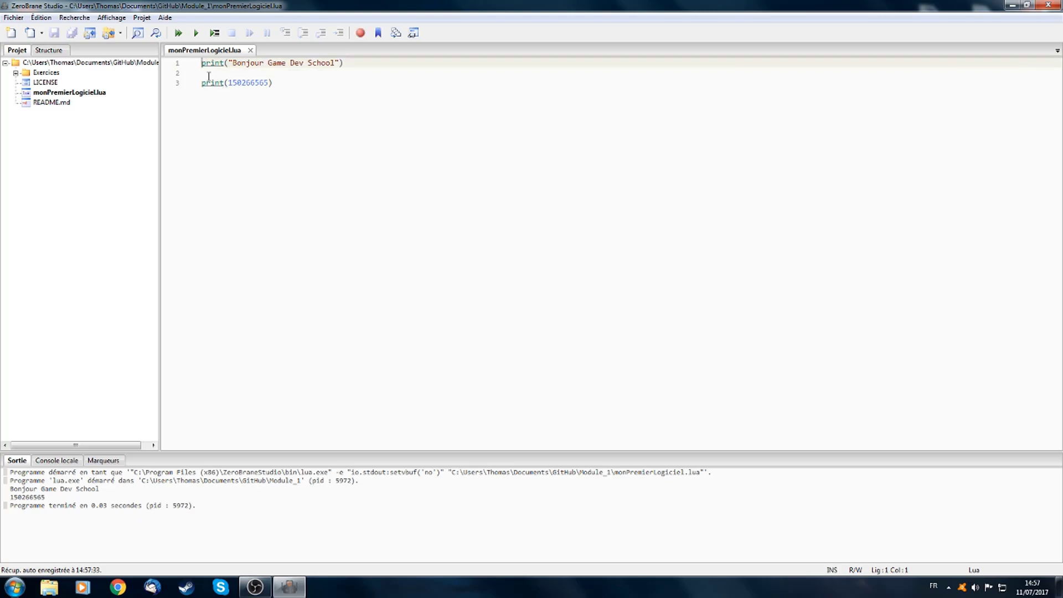
pyautogui.moveTo(202, 66); pyautogui.dragTo(374, 69)
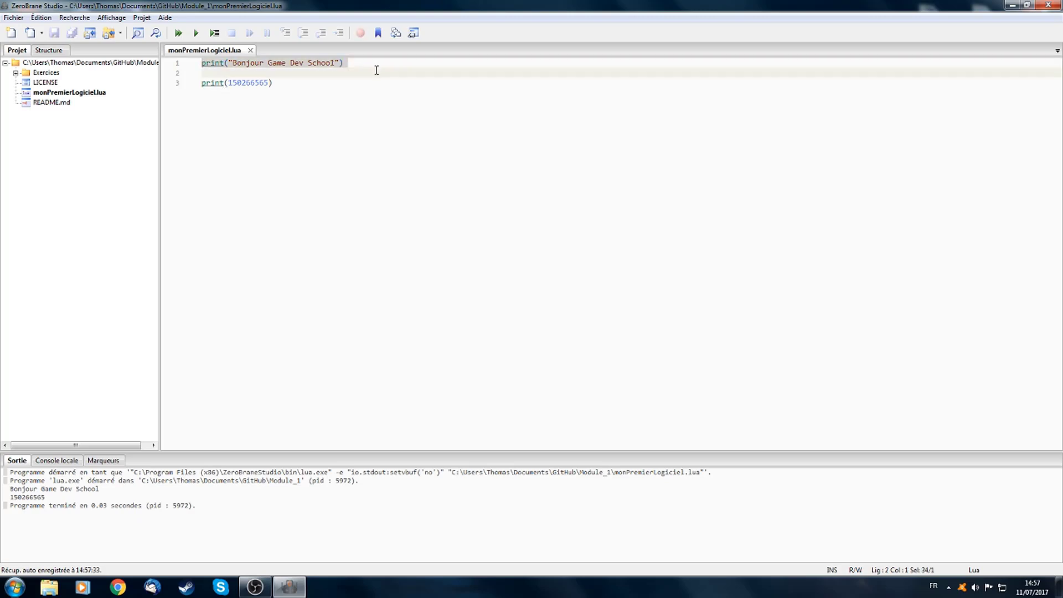
pyautogui.click(202, 82)
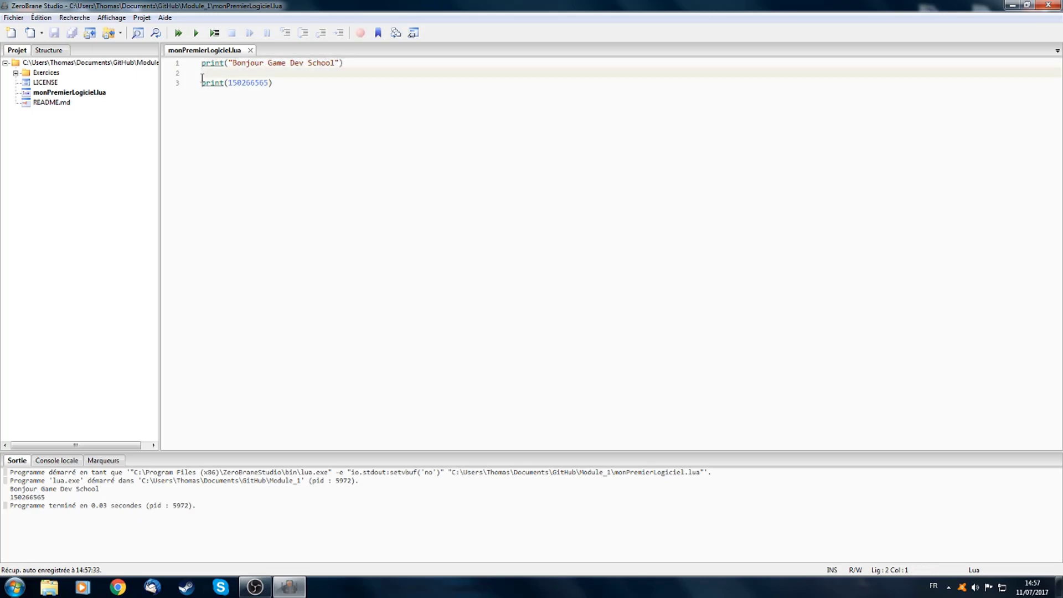
pyautogui.moveTo(202, 83); pyautogui.dragTo(429, 95)
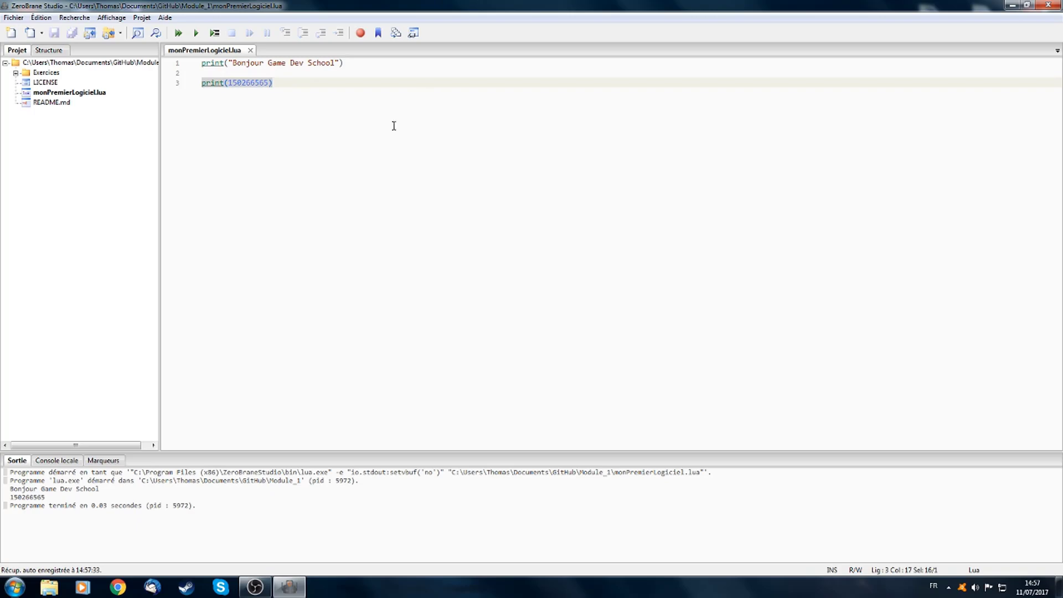
pyautogui.click(40, 498)
pyautogui.click(4, 498)
pyautogui.click(59, 497)
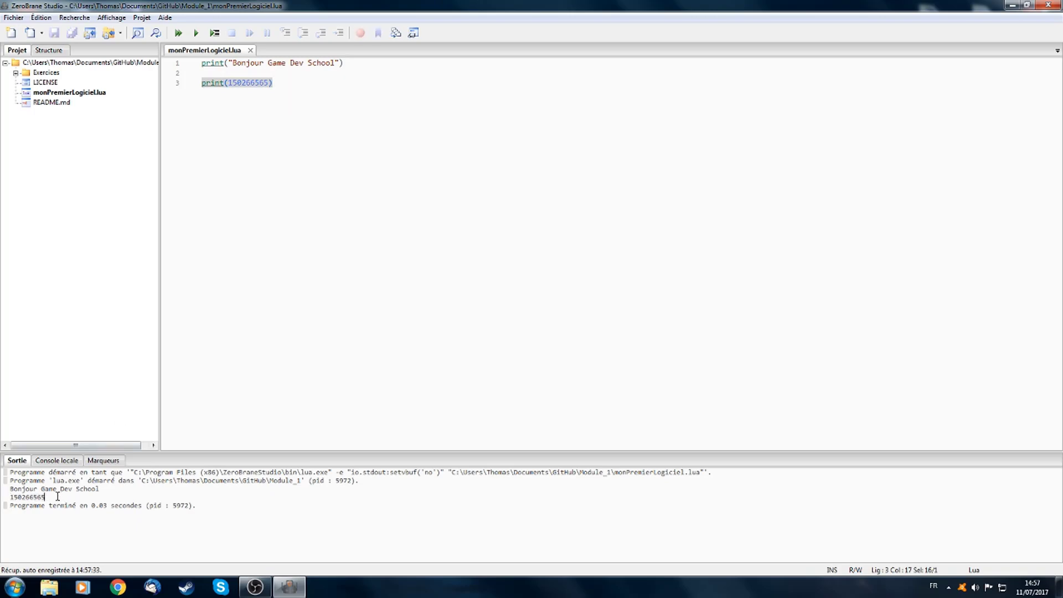
pyautogui.moveTo(9, 489); pyautogui.dragTo(53, 497)
pyautogui.click(67, 497)
pyautogui.click(305, 73)
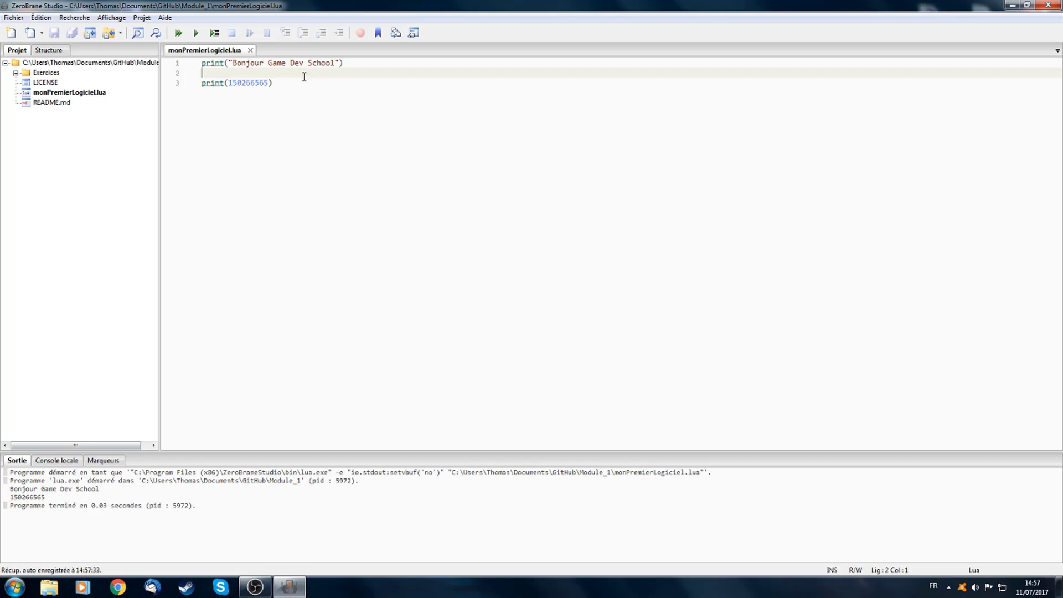